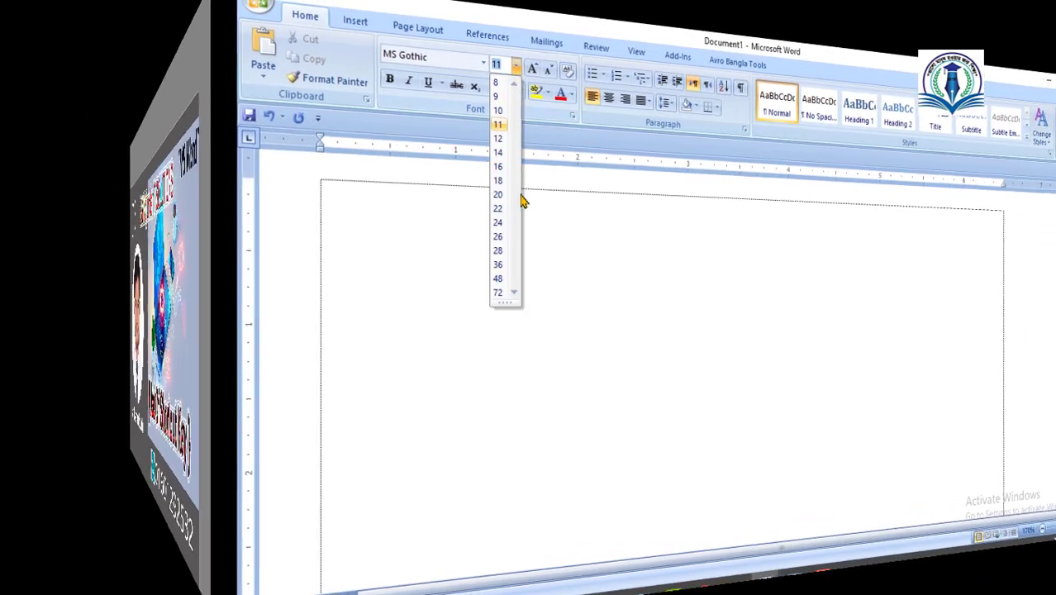
Set the font to SutonnyMJ at size 26.
left_click(498, 237)
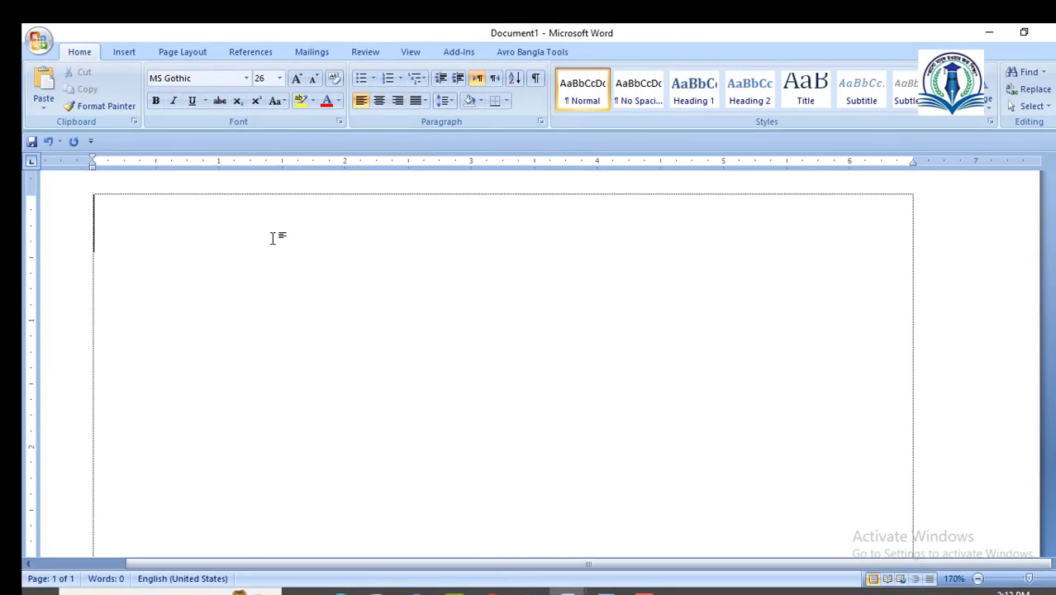
left_click(247, 79)
left_click(203, 204)
Switch the Avro Bengali keyboard to Unicode mode from the system tray.
left_click(895, 591)
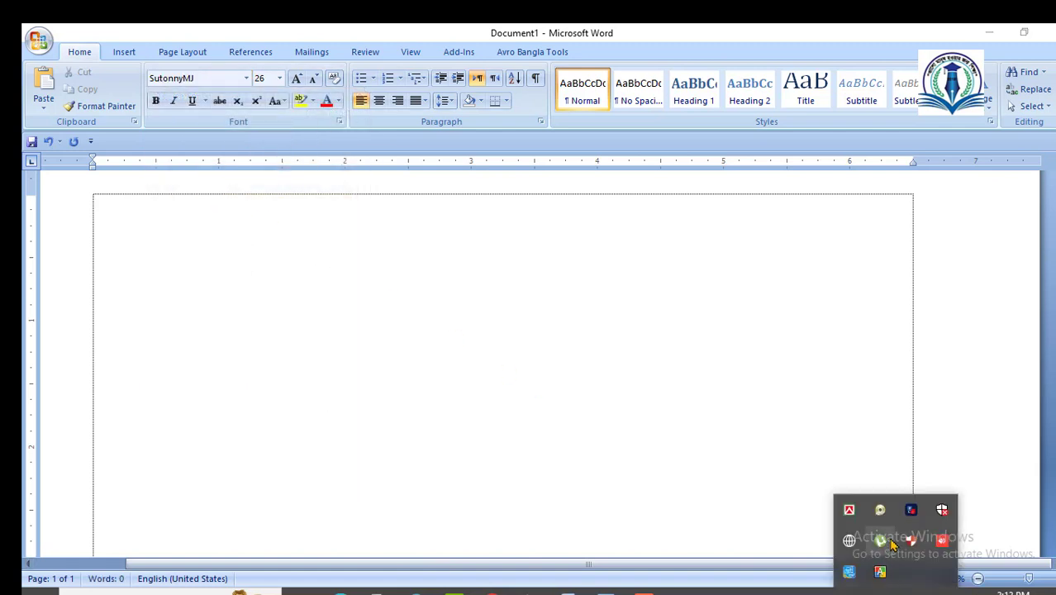
right_click(847, 510)
left_click(785, 423)
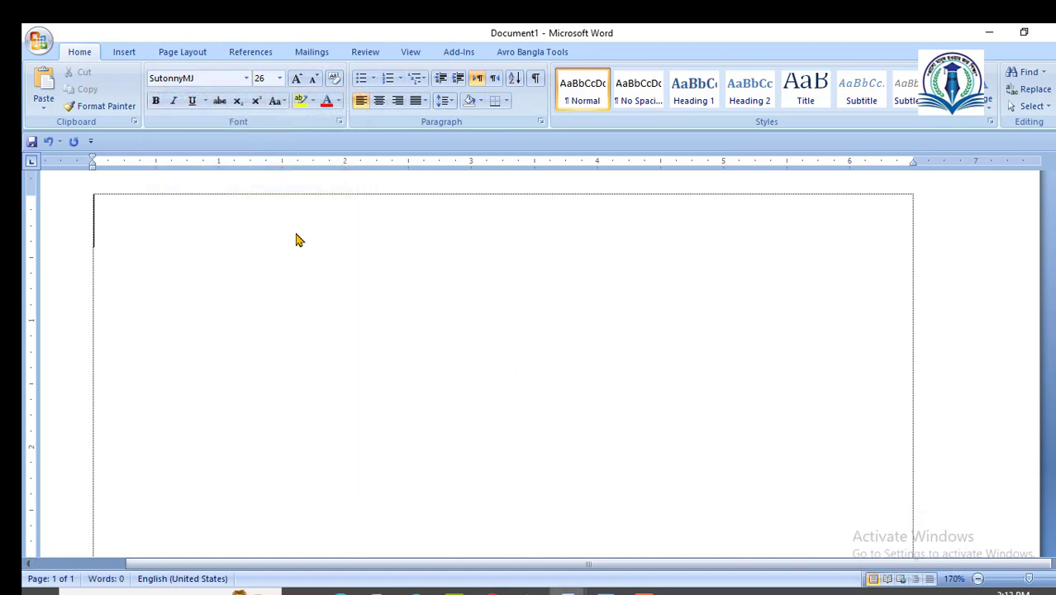
Type the heading 'কিছু সটকার্ট কি এর মেজিক দেখাবো', delete the stray ি, and start a new line.
type("kichu")
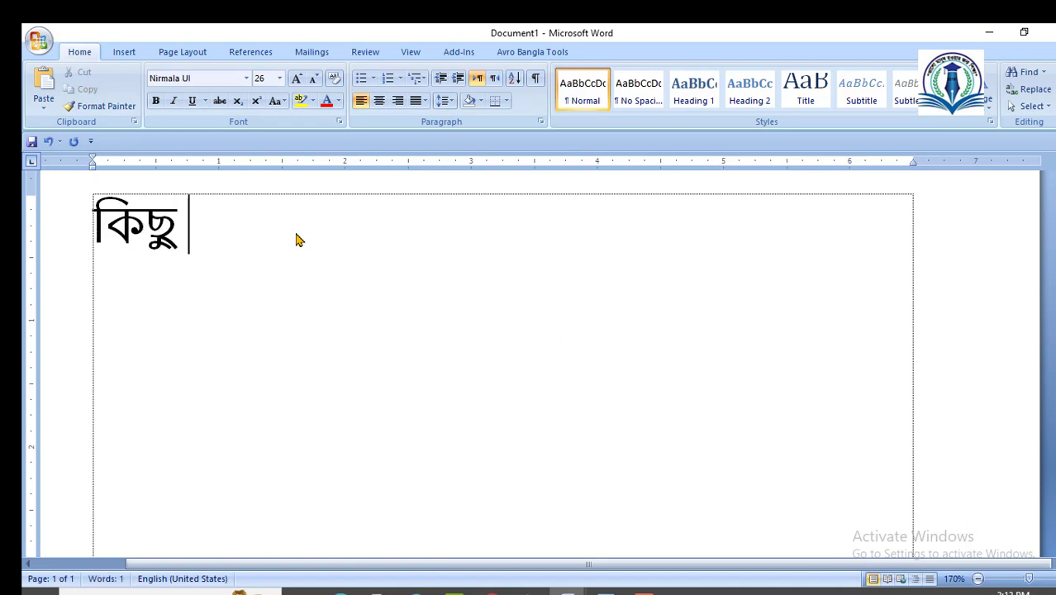
type(" sTka")
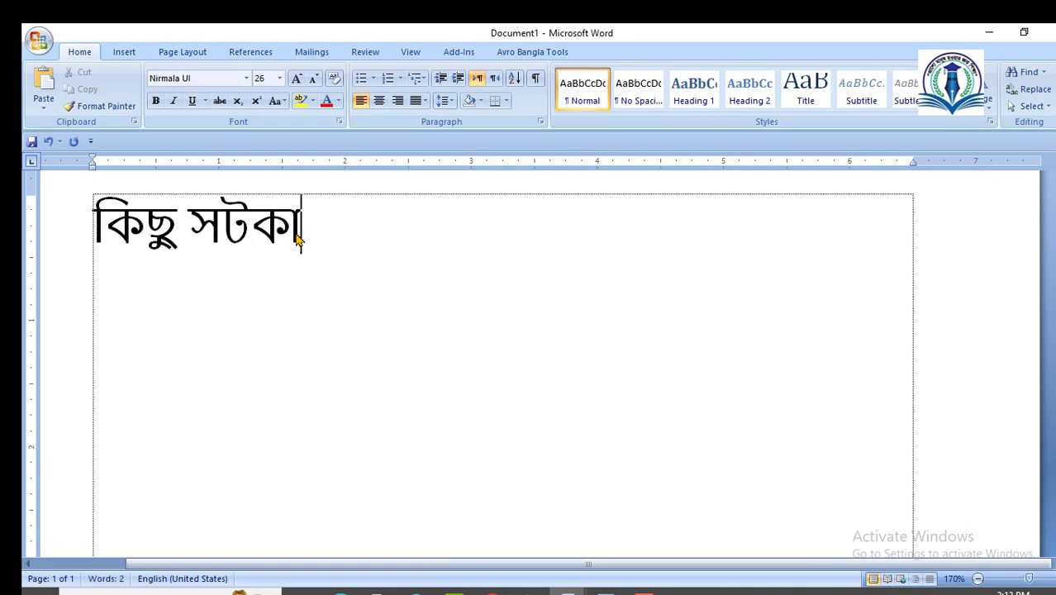
type("rT")
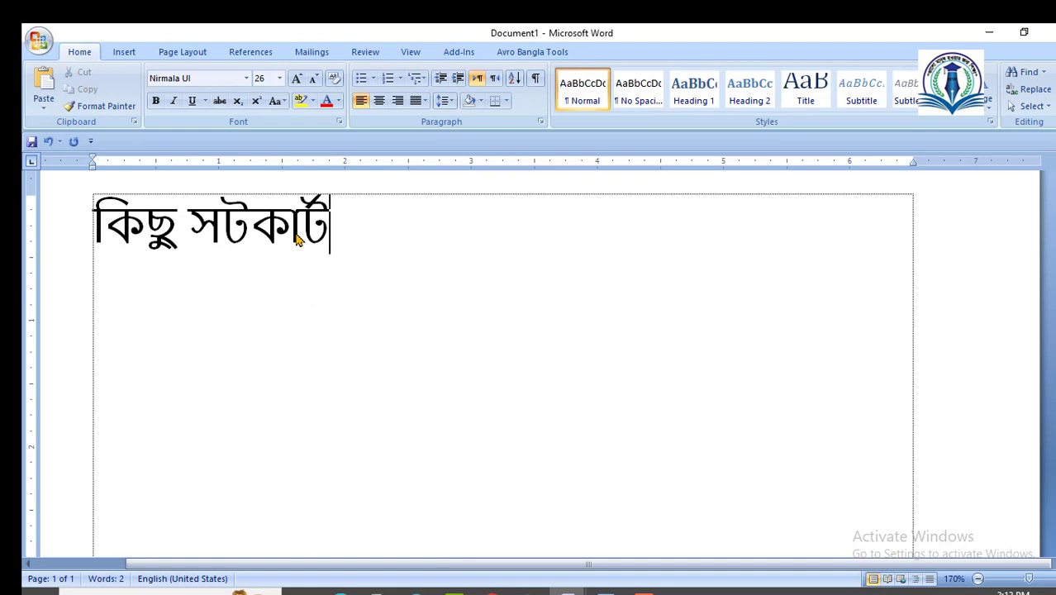
type(" ki ier ")
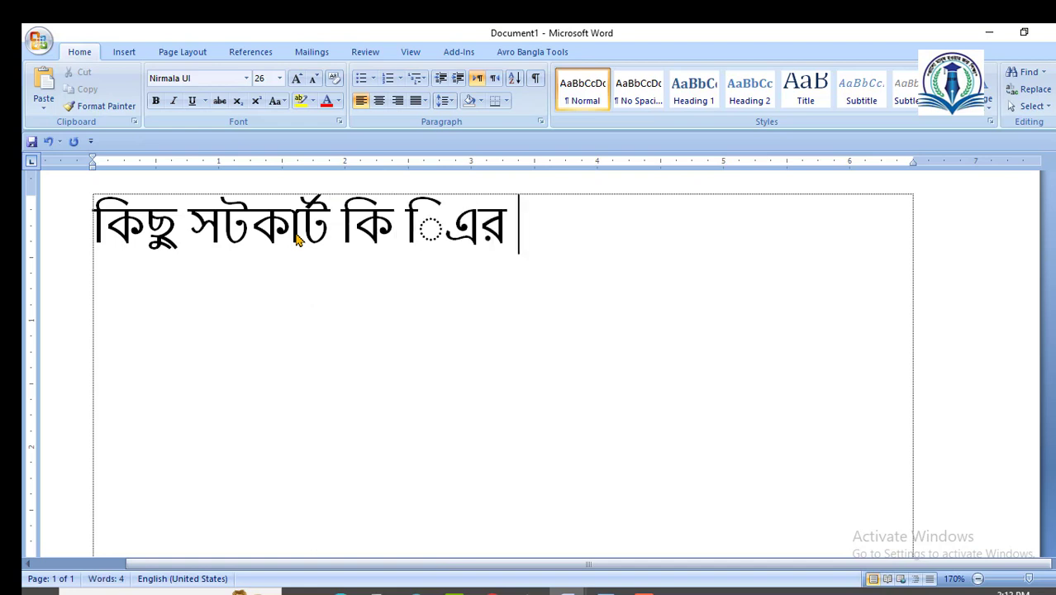
type("meji")
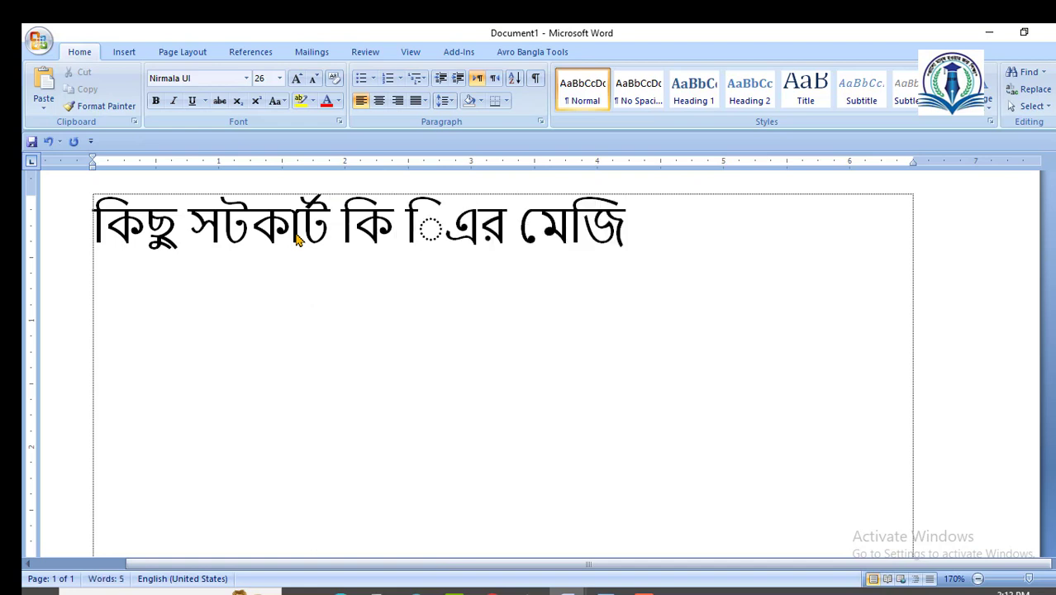
type("k dekhabo")
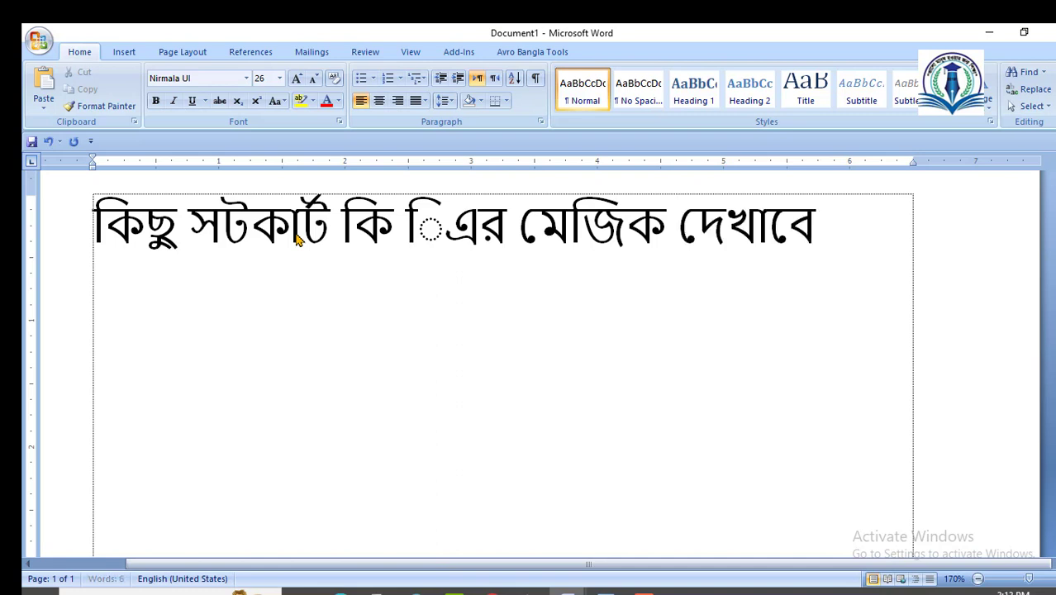
left_click(451, 235)
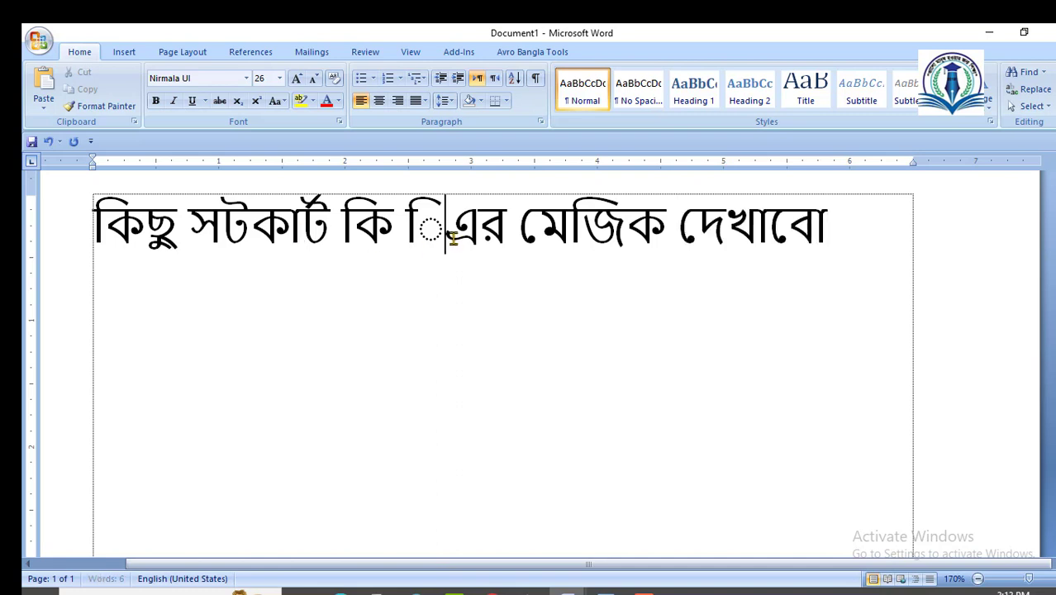
key("BackSpace")
left_click(798, 238)
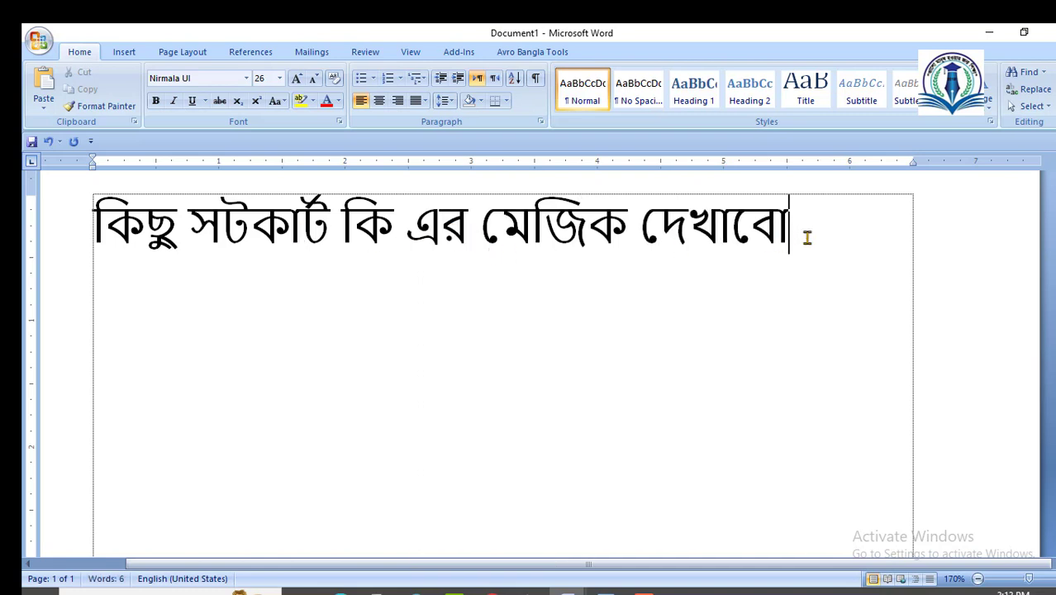
key("Return")
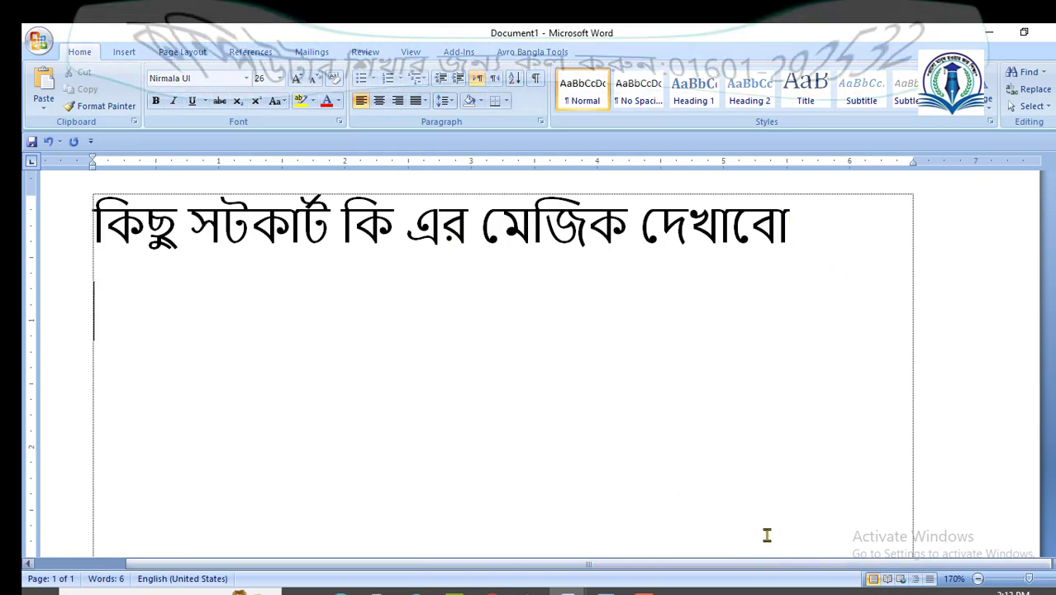
Switch the Avro keyboard back to English typing, leaving the font unchanged.
left_click(896, 590)
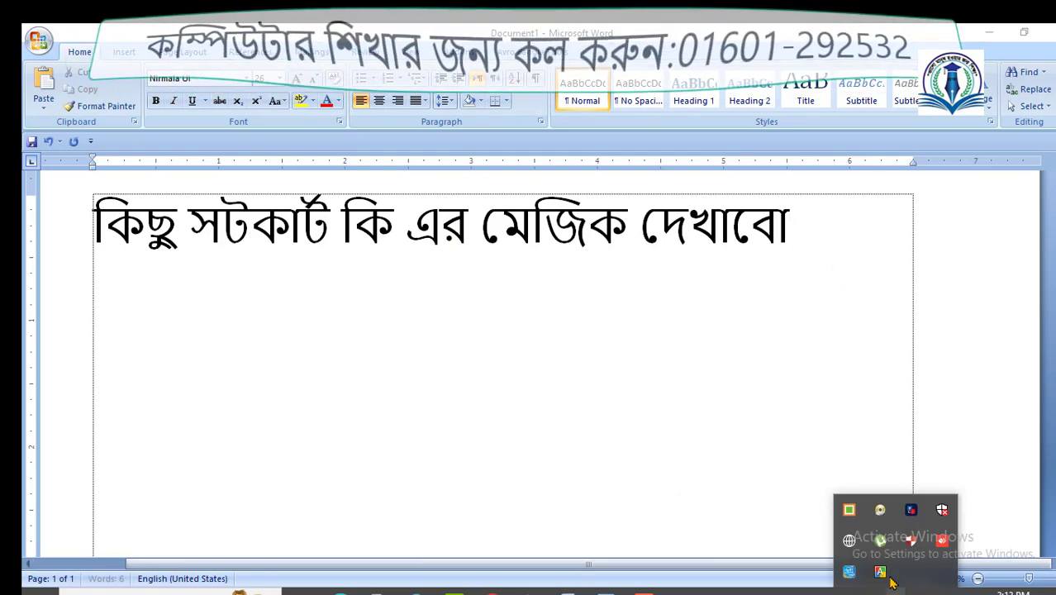
right_click(848, 510)
left_click(765, 459)
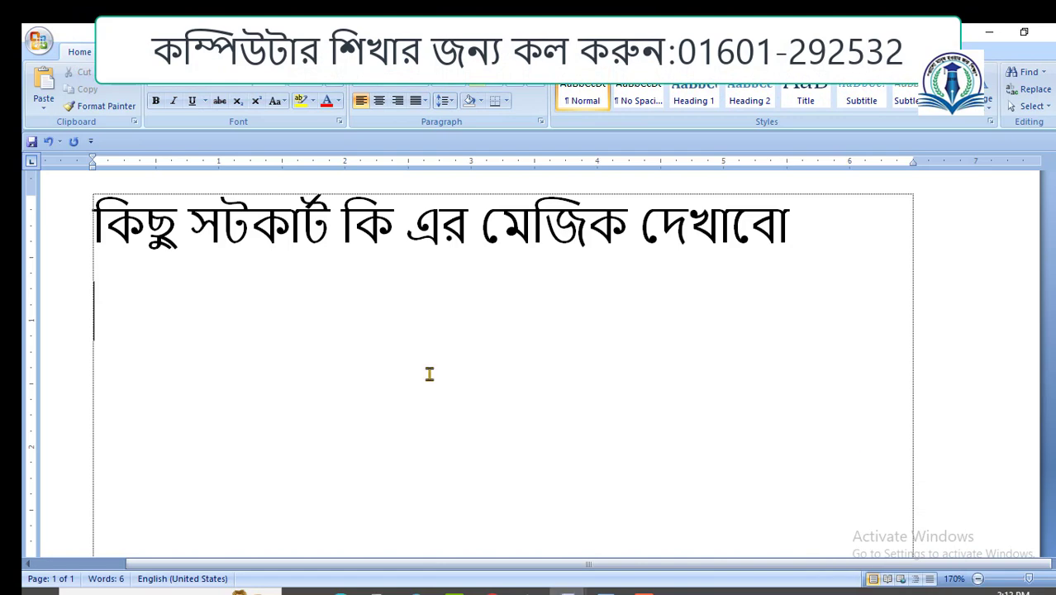
left_click(247, 89)
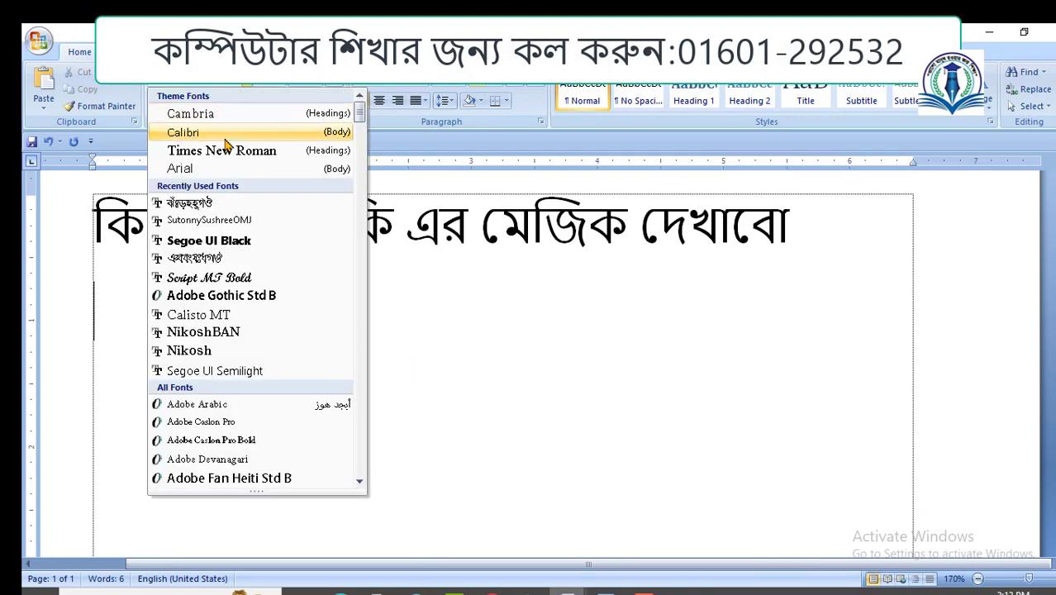
key("Escape")
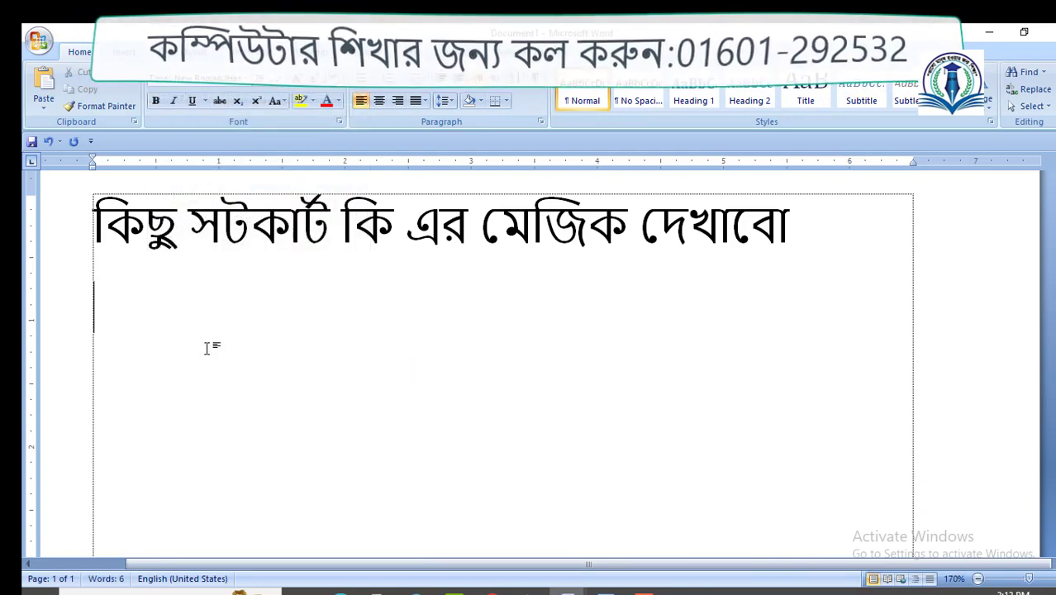
On a new line, convert the code 270D into the ✍ writing-hand symbol with Alt+X.
key("Return")
type("27")
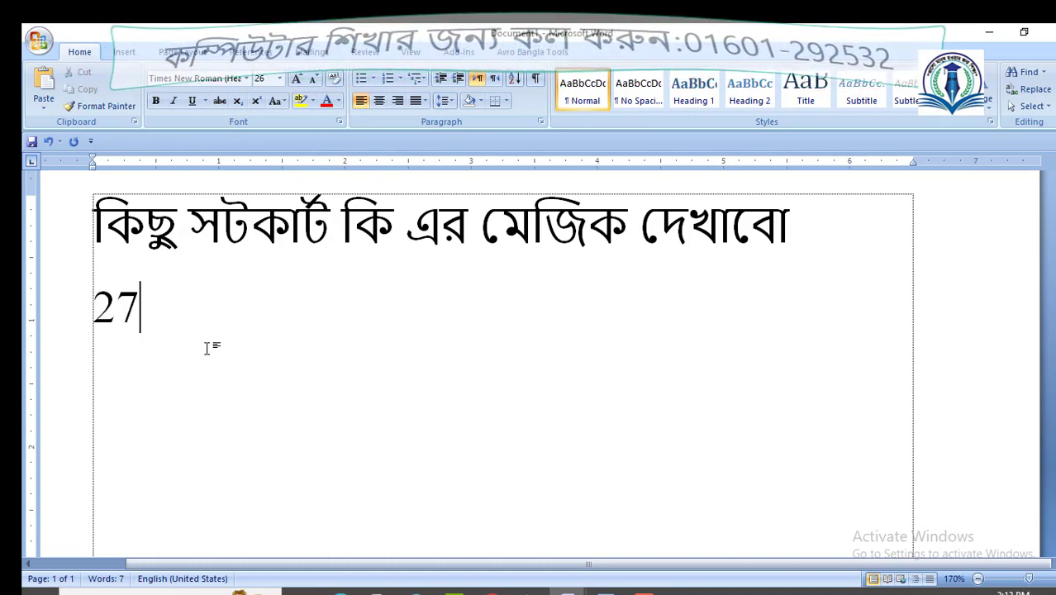
type("0")
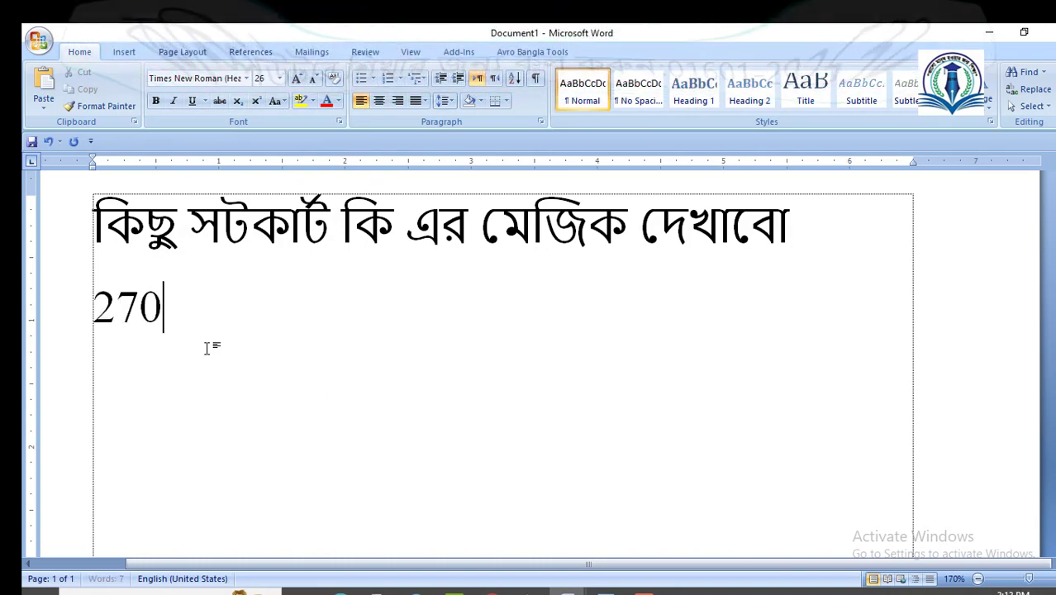
type("D")
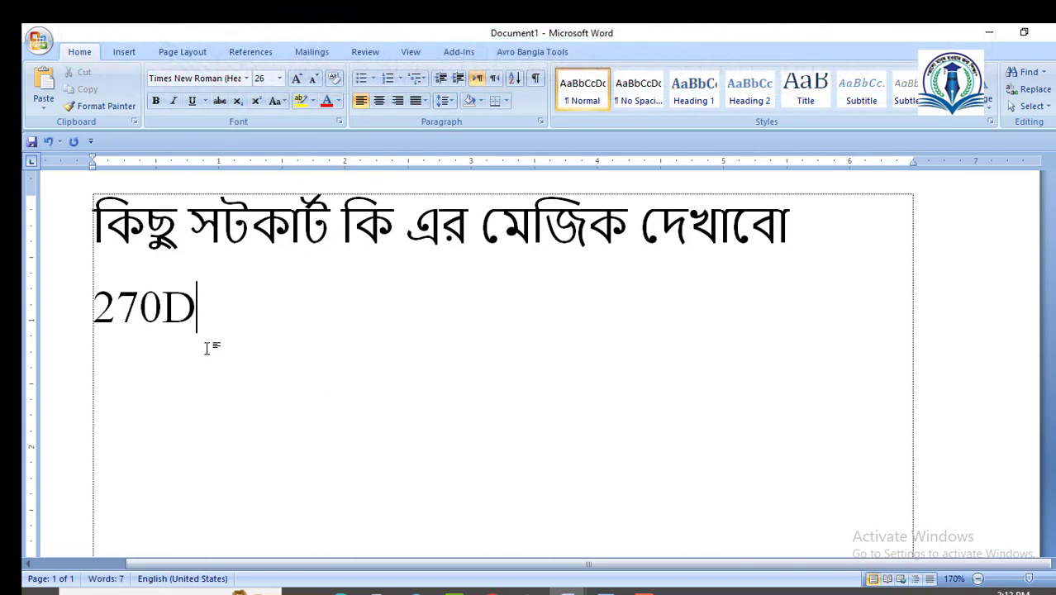
key("alt")
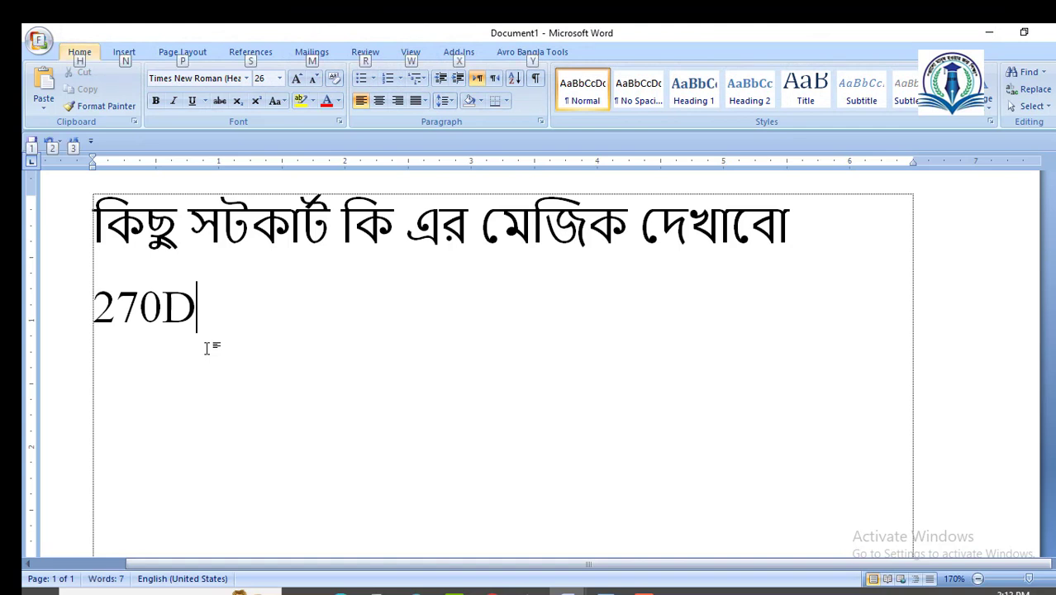
key("x")
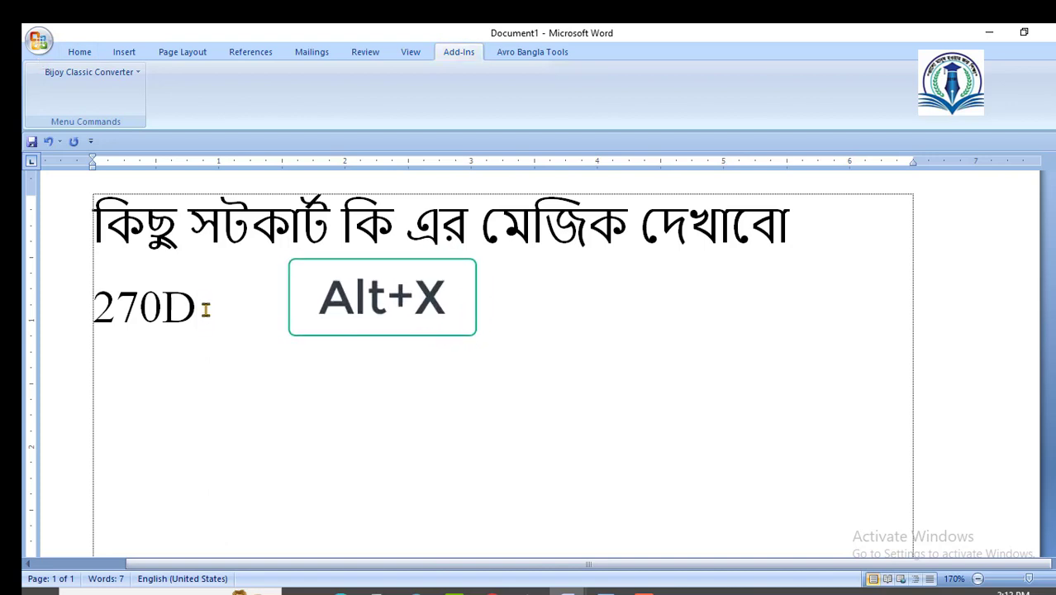
key("alt+x")
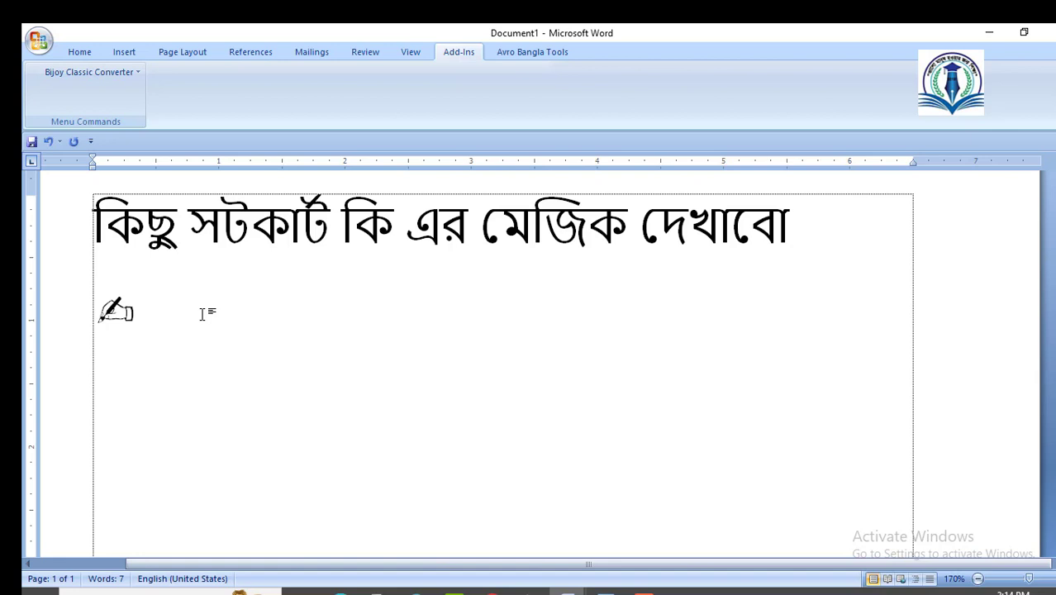
Convert code 270A into a raised-fist symbol, correcting the mistyped 270R first.
type("27")
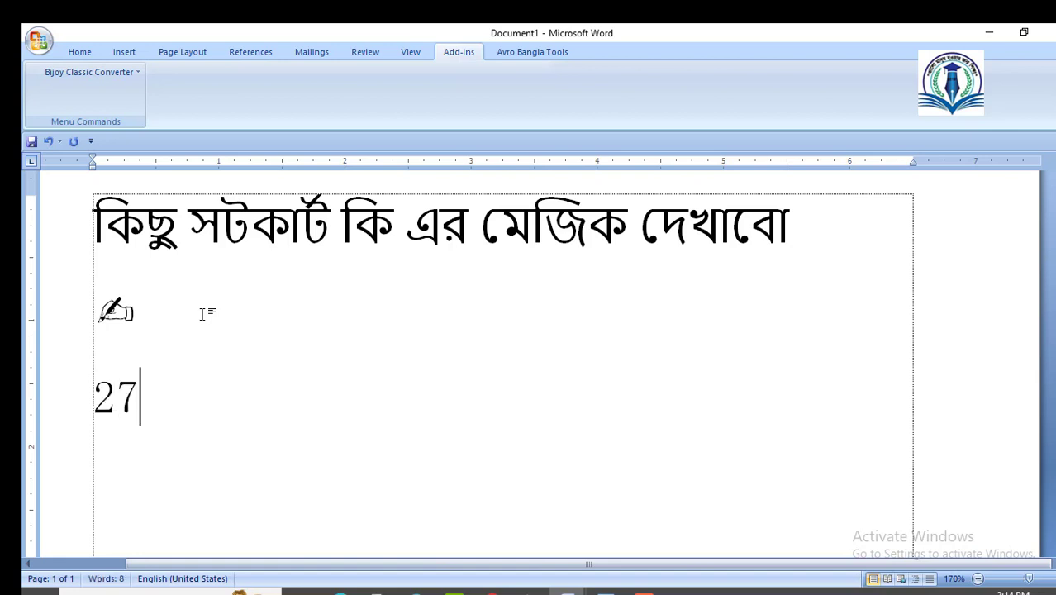
type("0R")
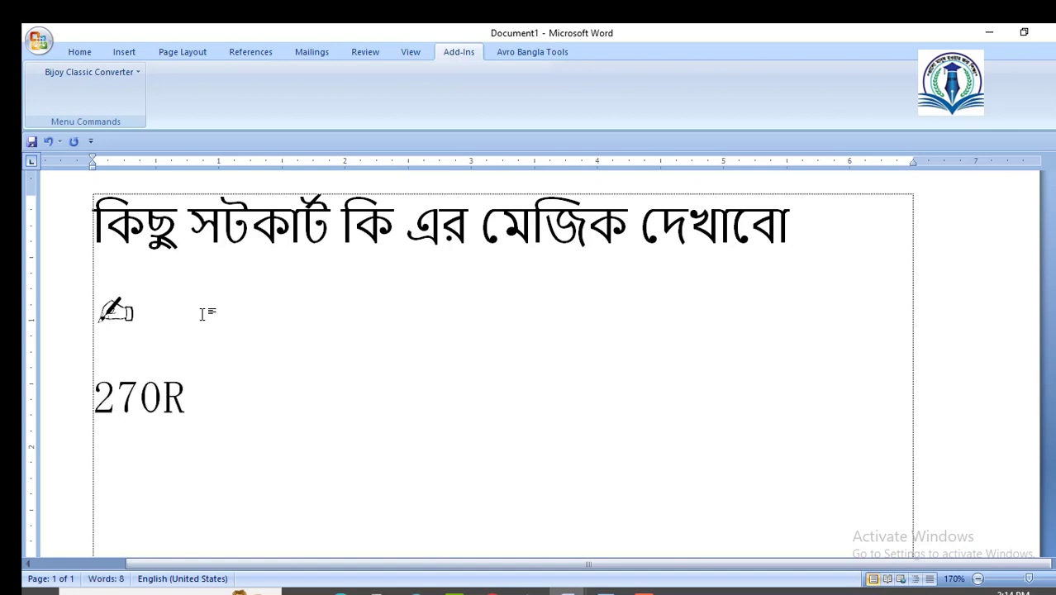
key("alt+x")
key("ctrl+z")
key("BackSpace")
type("A")
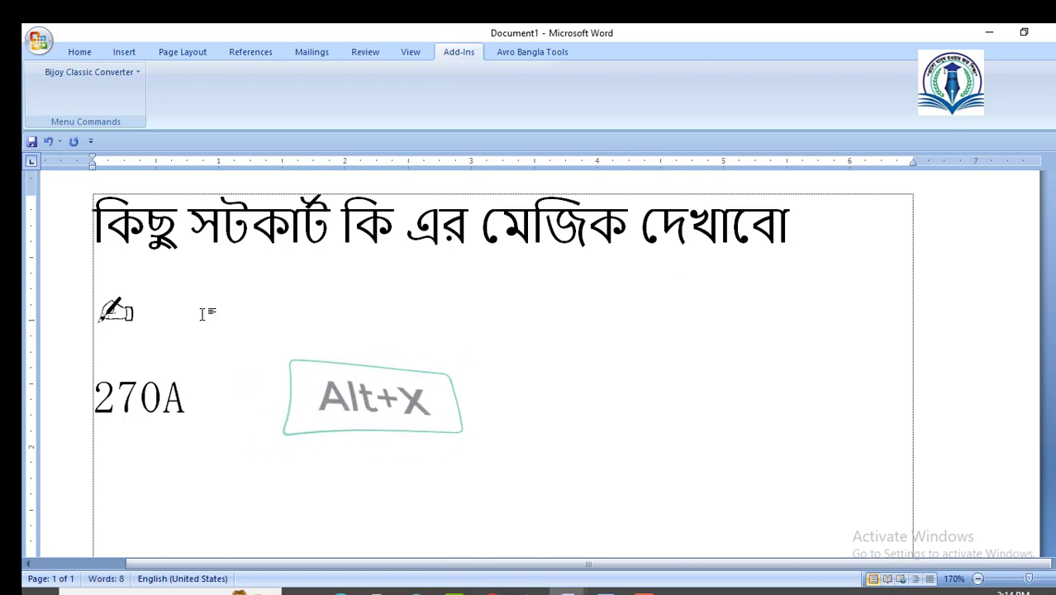
key("alt+x")
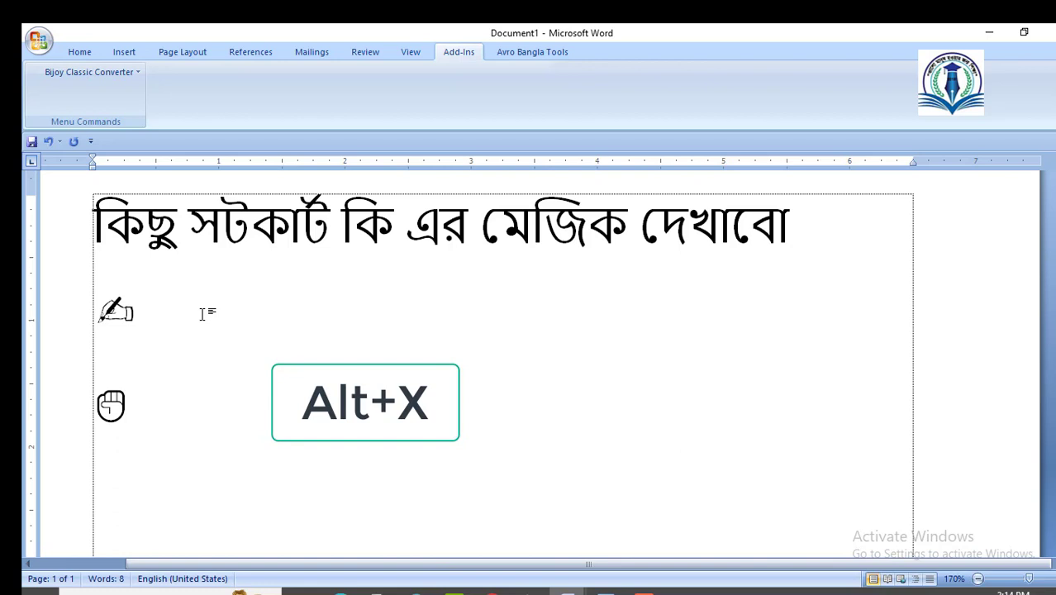
key("ctrl+z")
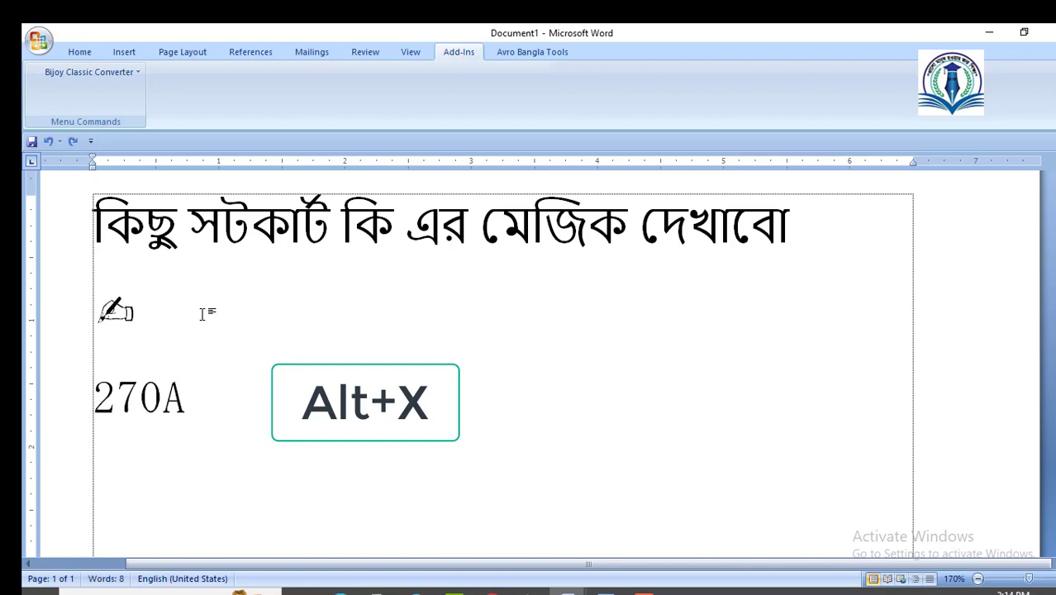
key("alt+x")
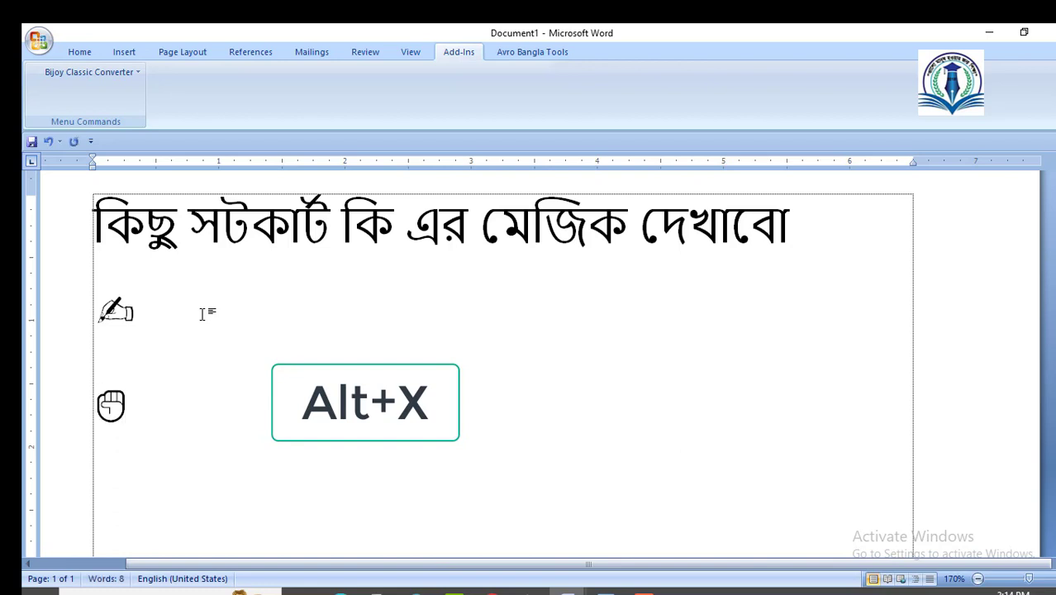
On a new line, convert code 2701 into a scissors symbol.
key("Return")
type("2")
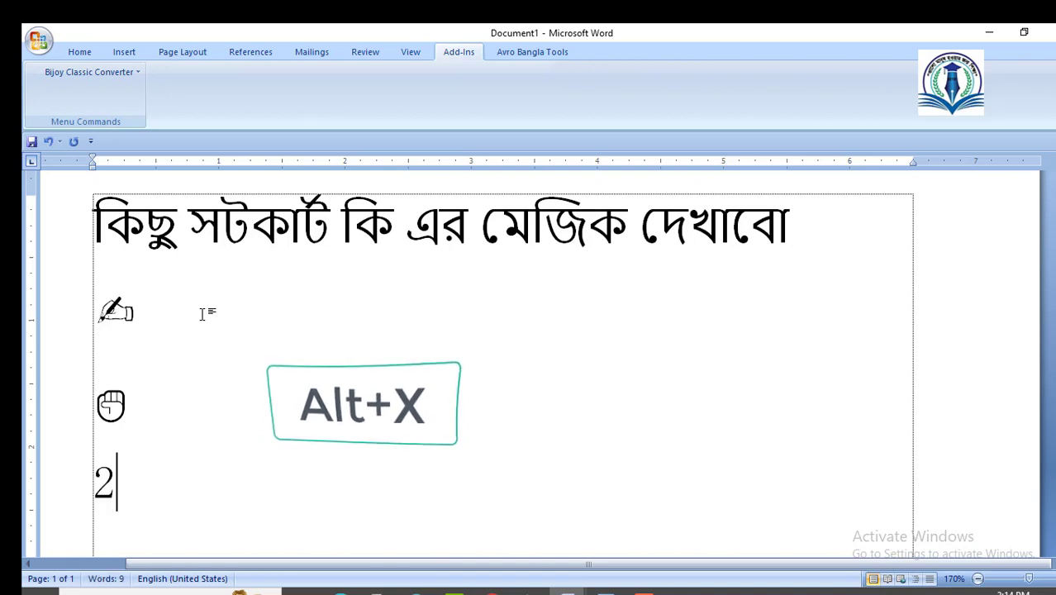
type("701")
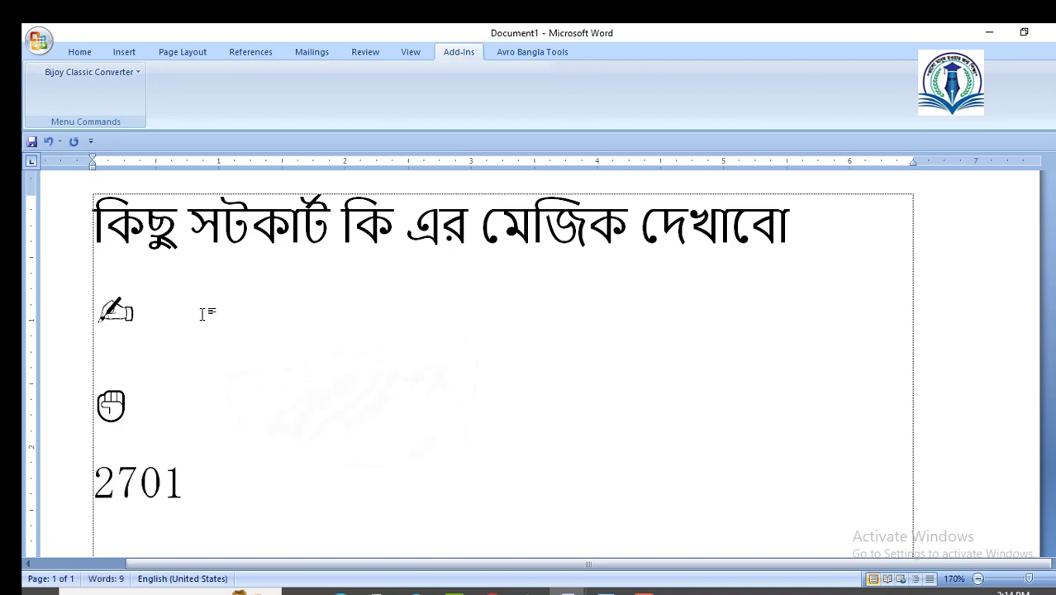
key("alt+x")
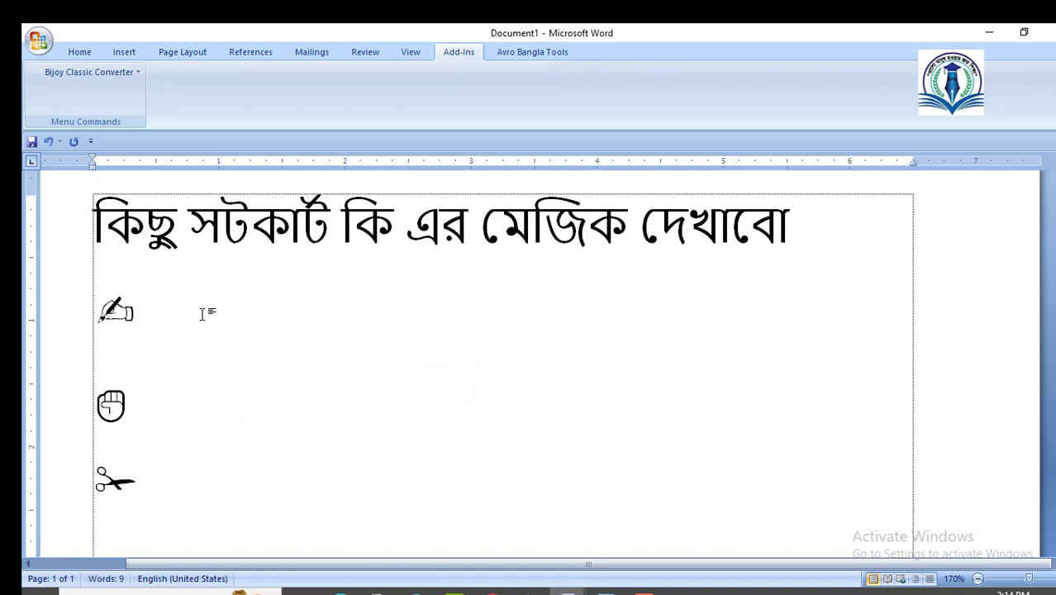
Add a scissors symbol (2702) and a black check mark (2705) on separate lines.
scroll(202, 315, "down", 1)
type("27")
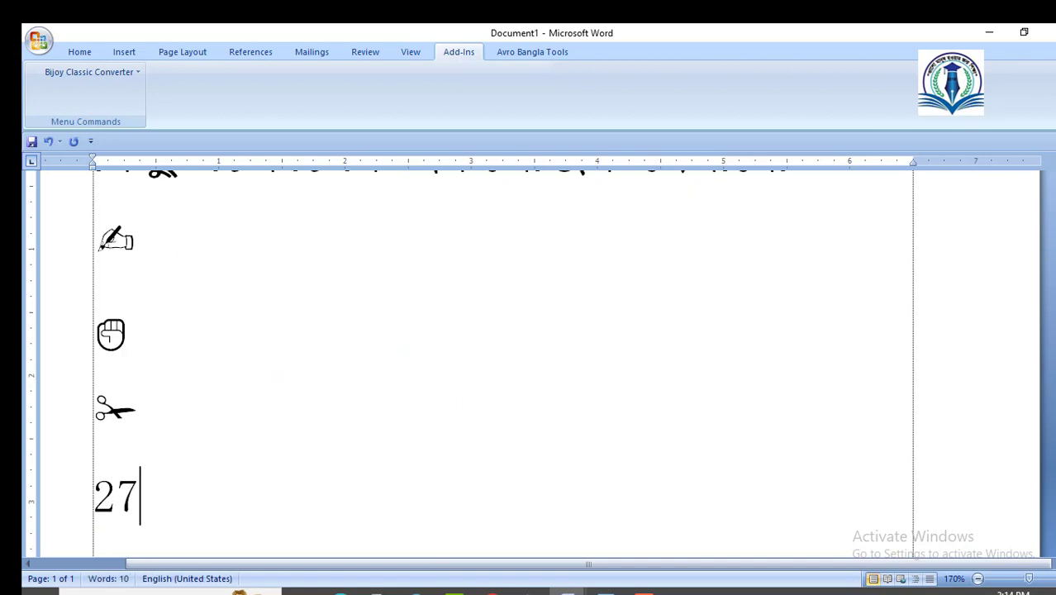
type("02")
key("alt+x")
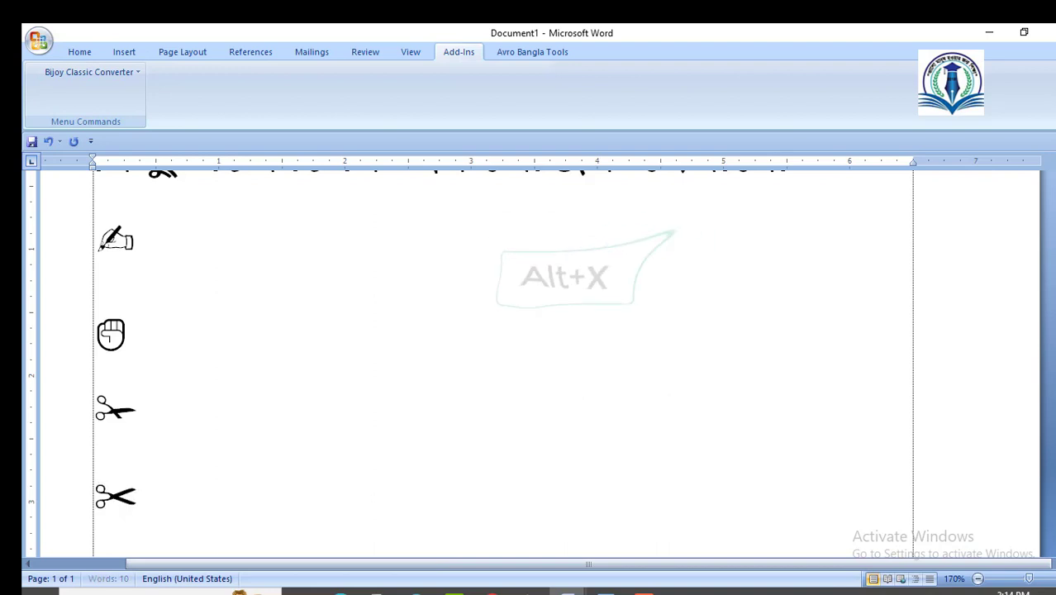
scroll(529, 363, "down", 1)
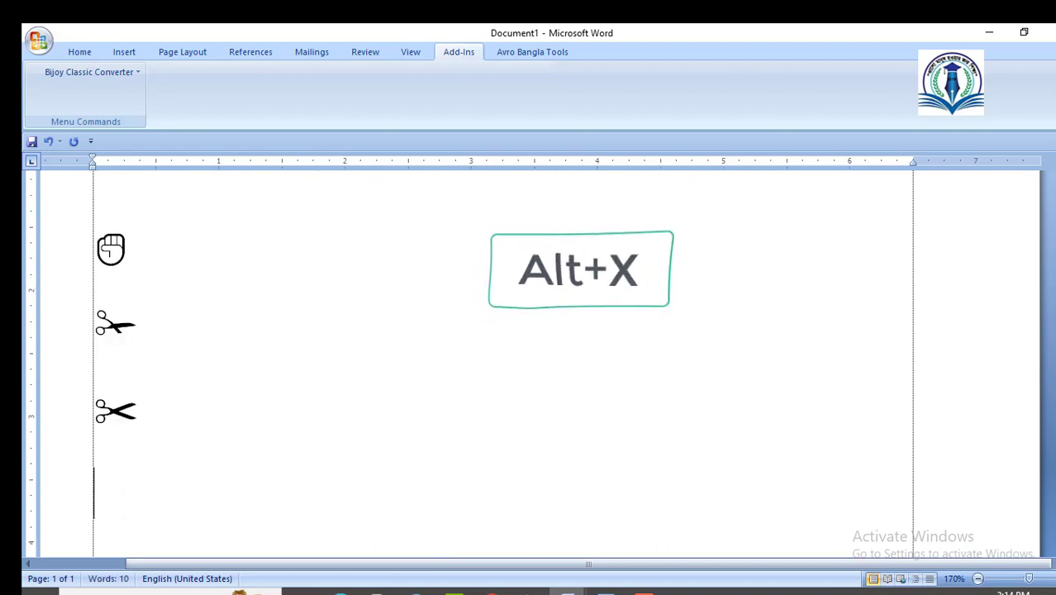
type("27")
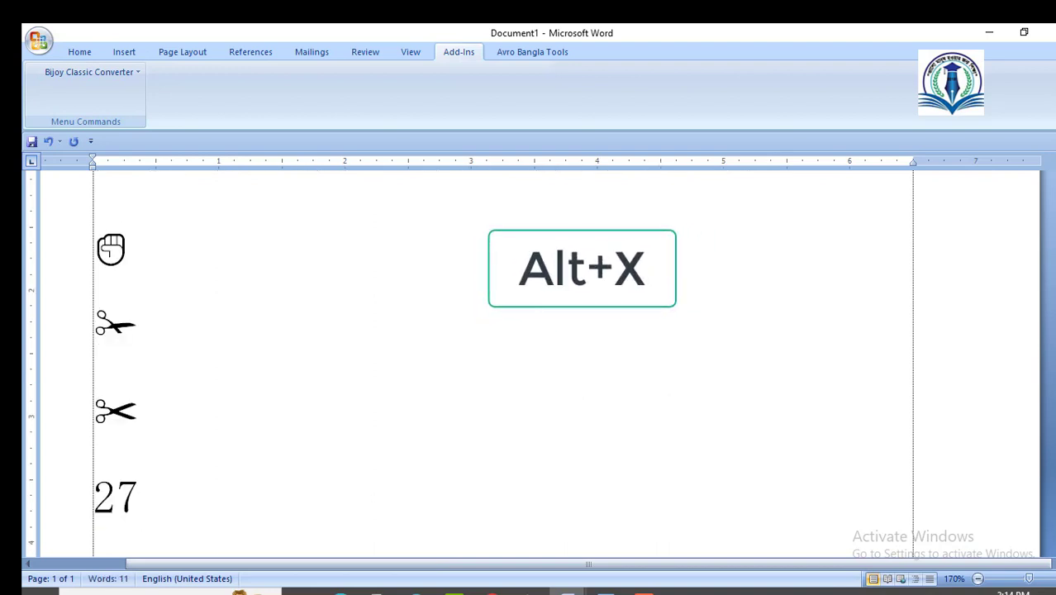
type("05")
key("alt+x")
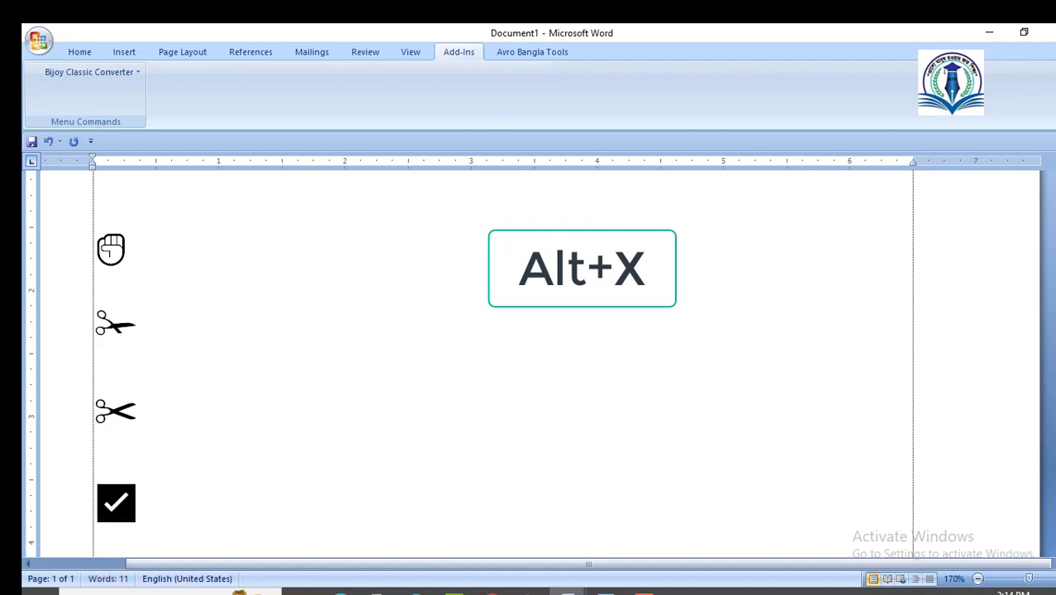
Add a telephone symbol (2706) and a pencil symbol (270E) on separate lines.
scroll(529, 363, "down", 1)
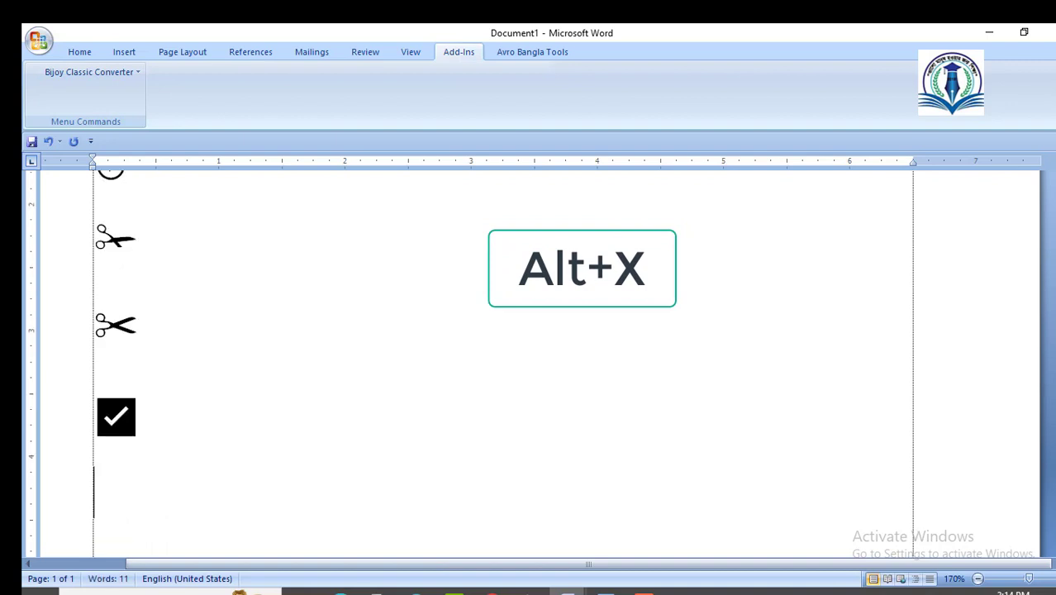
type("20")
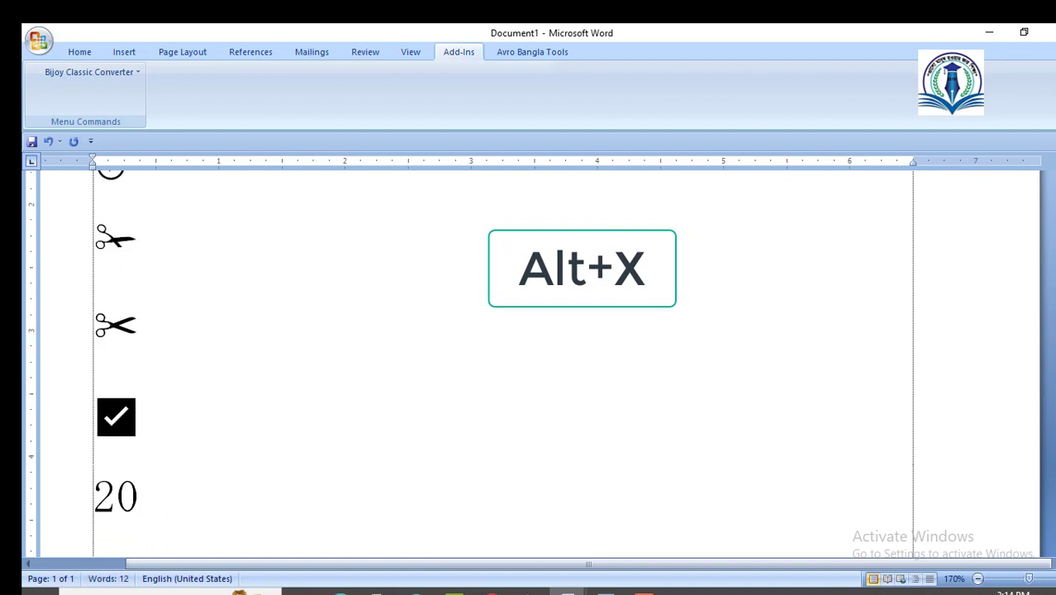
key("BackSpace")
type("706")
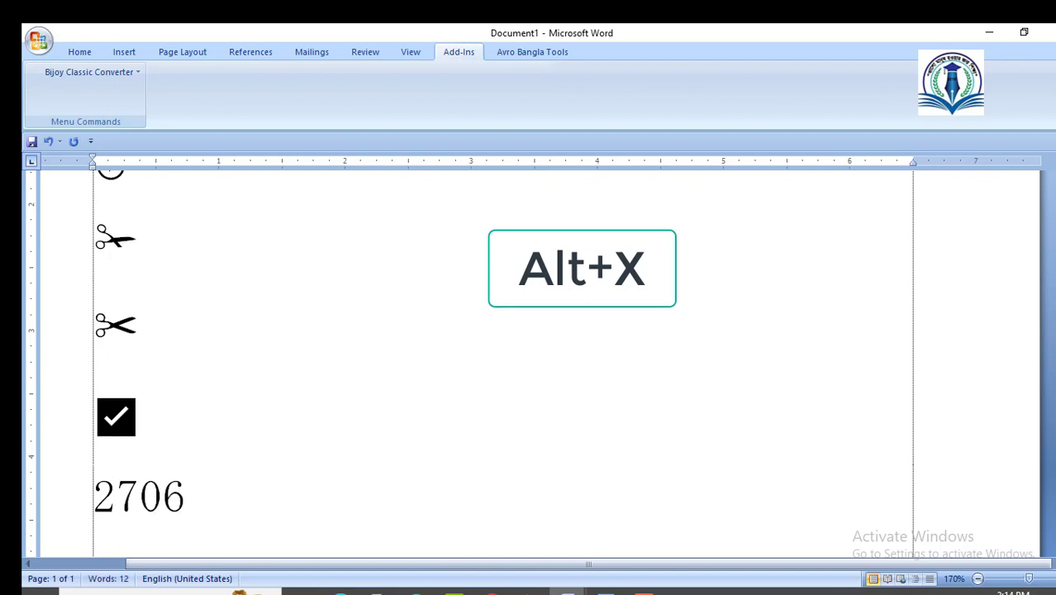
key("alt+x")
key("Return")
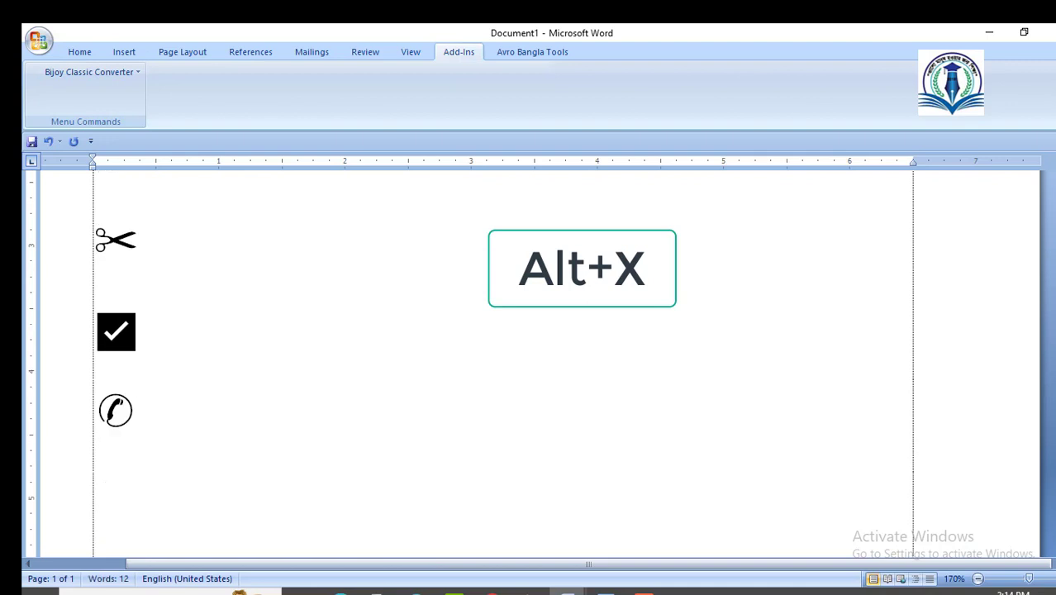
type("27")
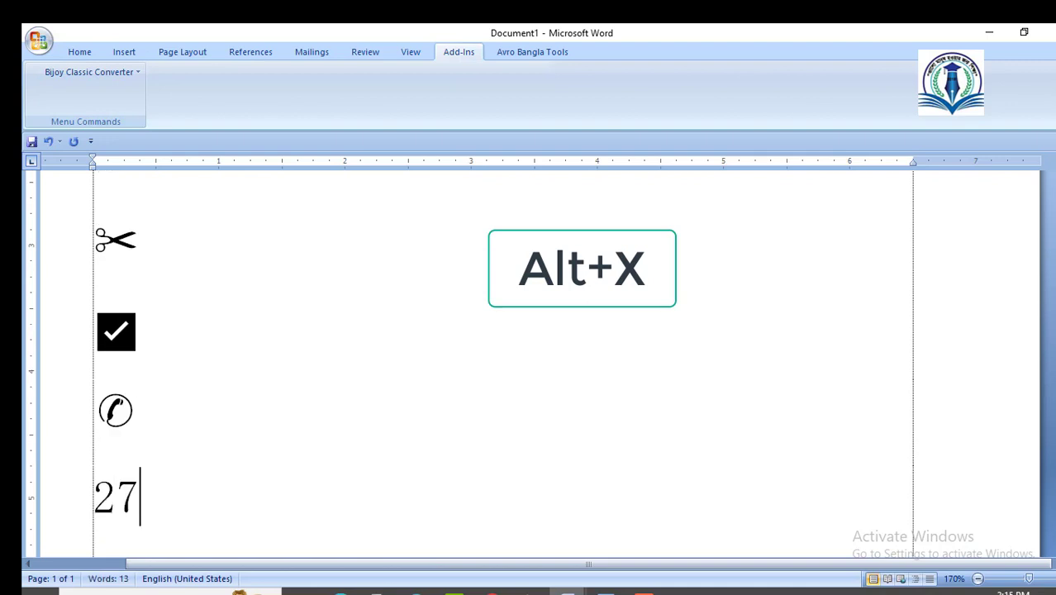
type("0")
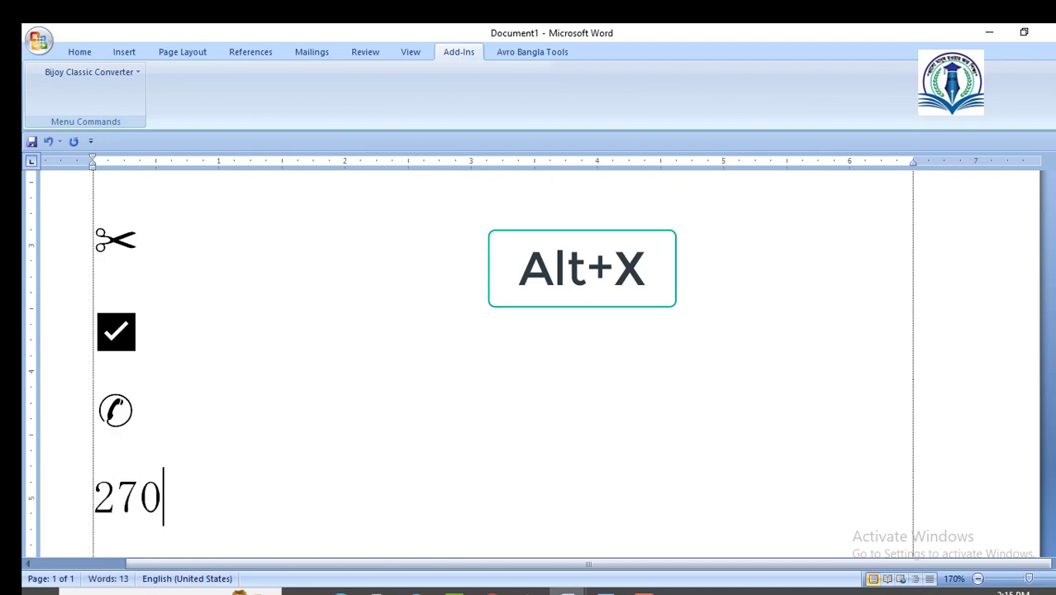
type("E")
key("alt+x")
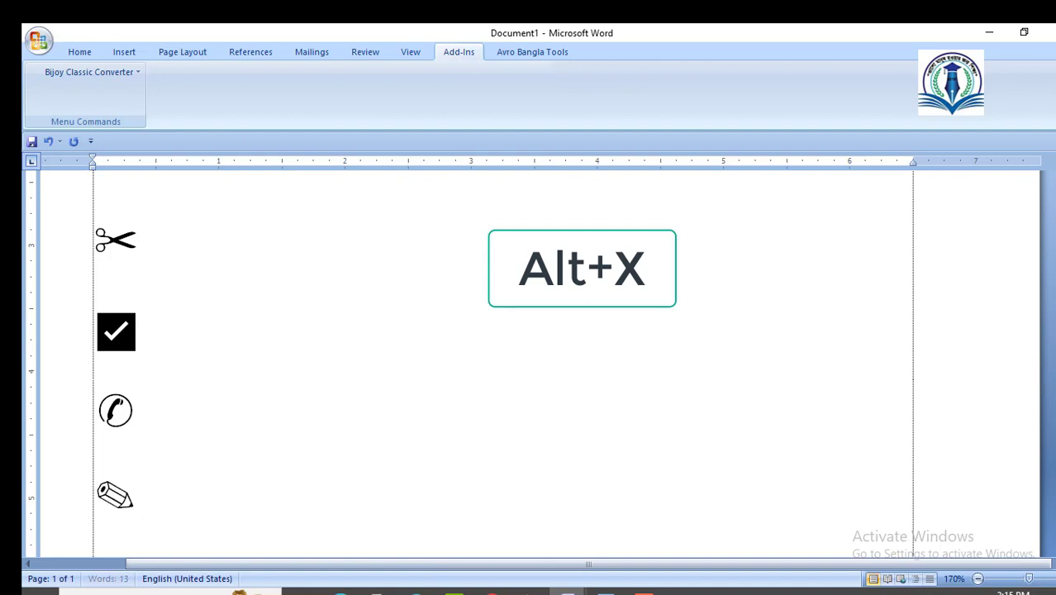
Add a second pencil symbol (270F), then type code 270C on the next line.
scroll(529, 364, "down", 1)
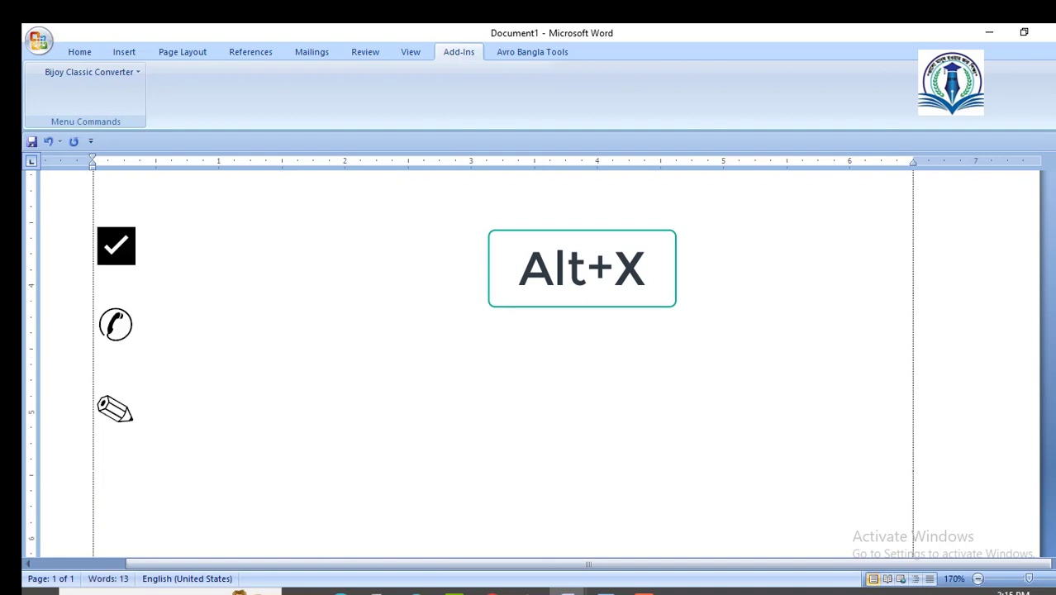
type("27")
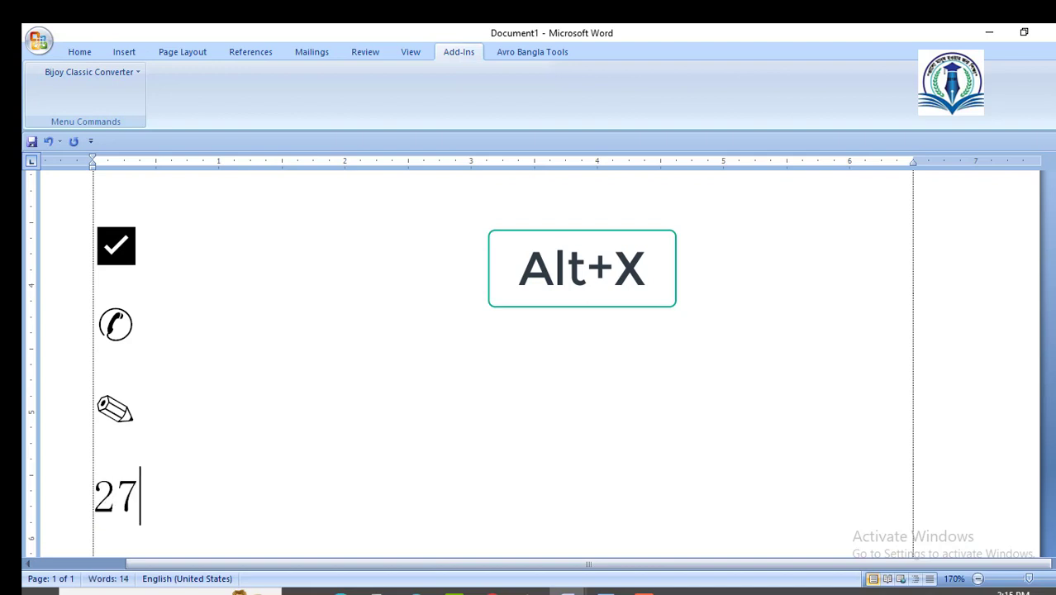
type("0F")
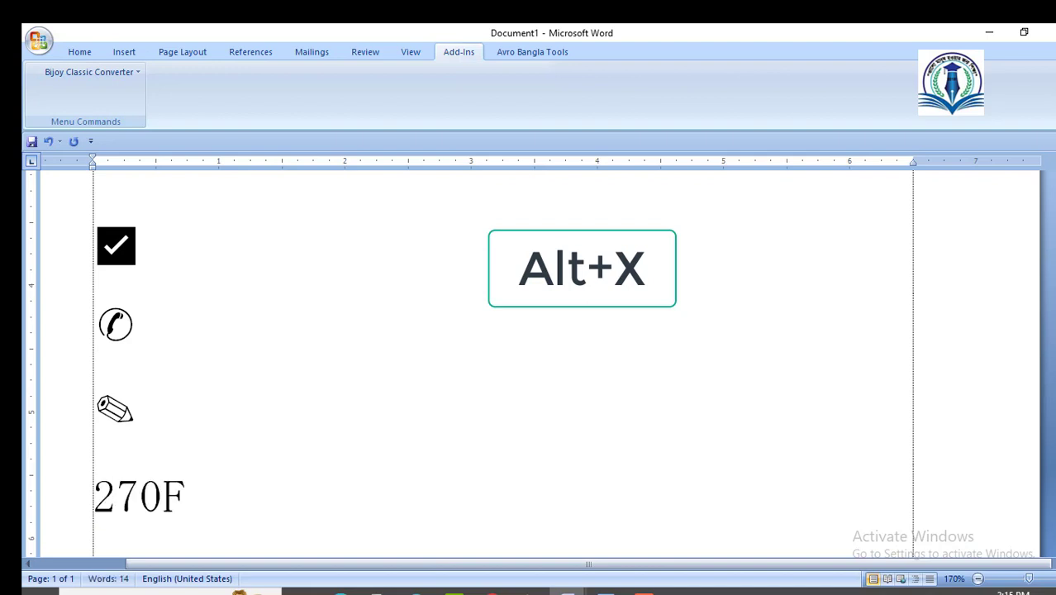
key("alt+x")
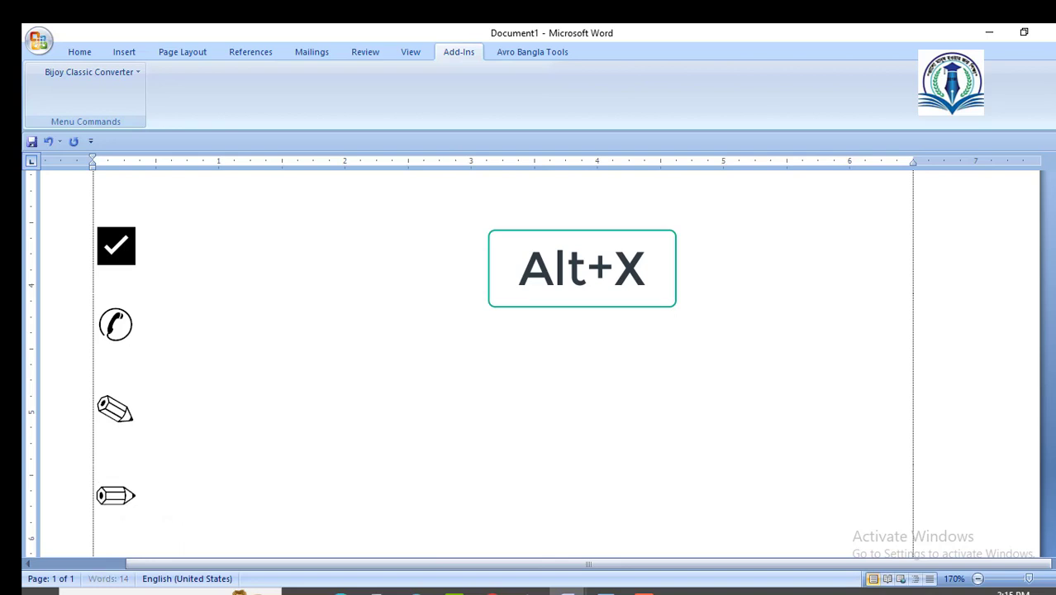
key("Return")
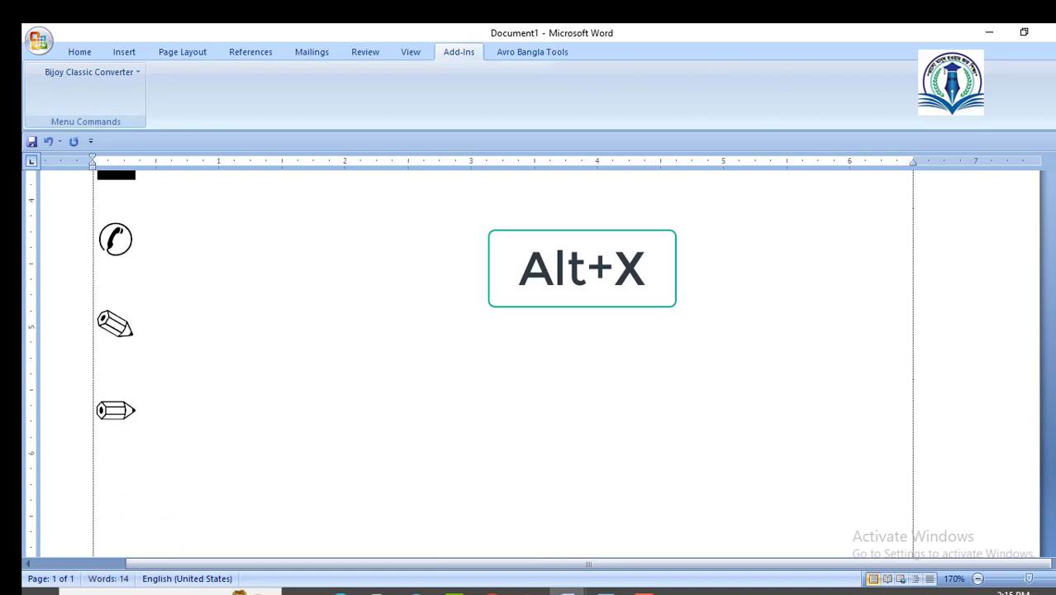
type("27")
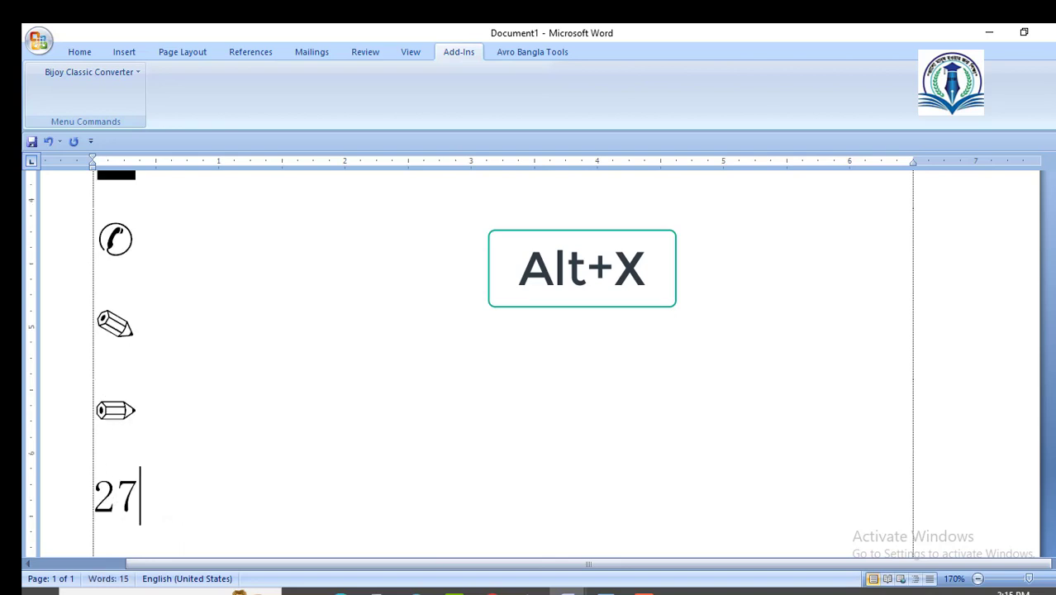
type("0C")
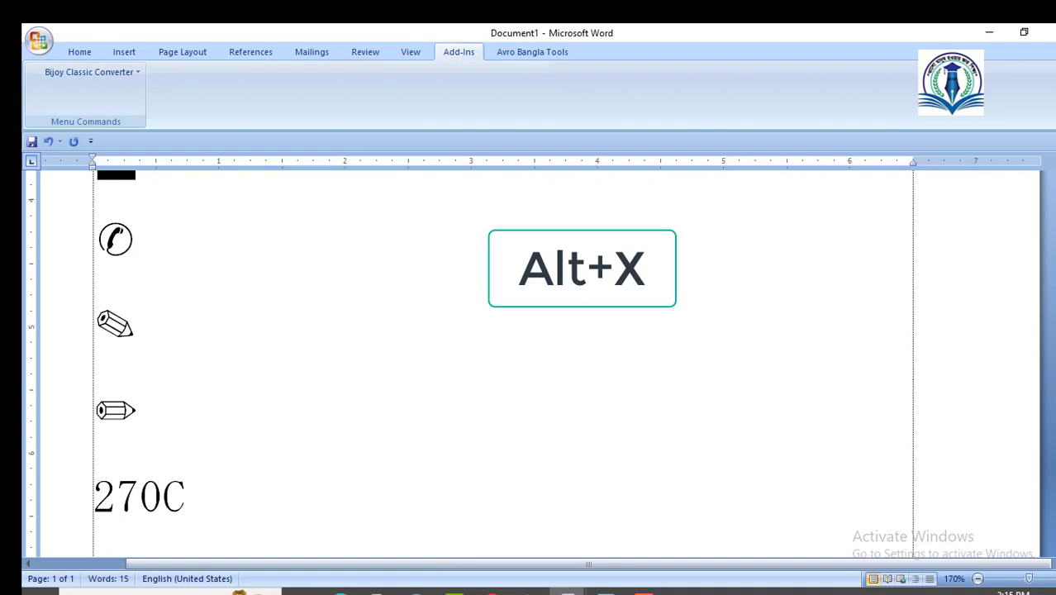
Convert 270C into a victory hand and add a raised hand (270B) below it.
key("alt+x")
key("Return")
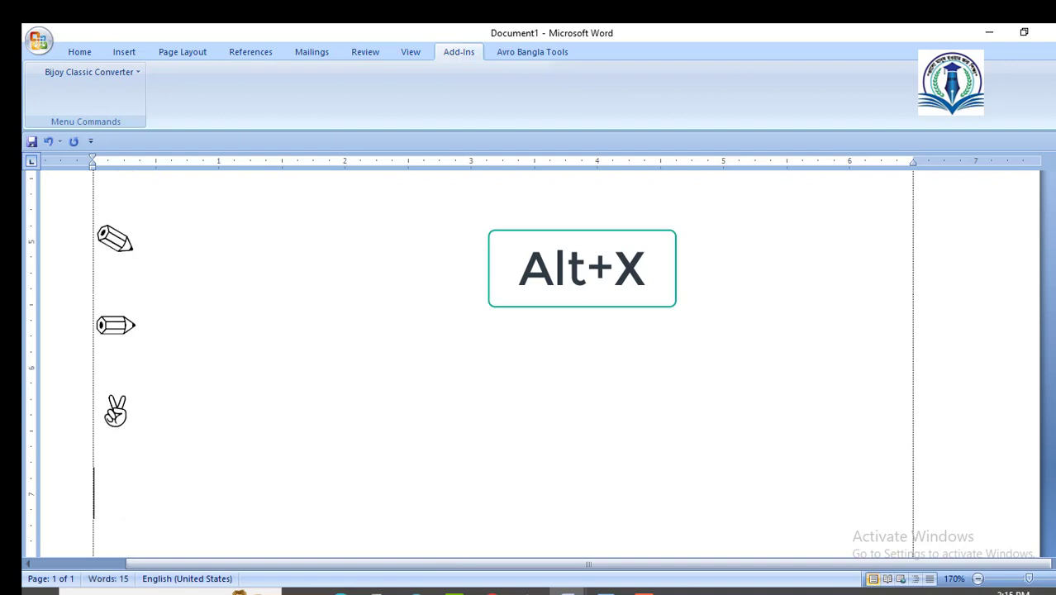
type("270")
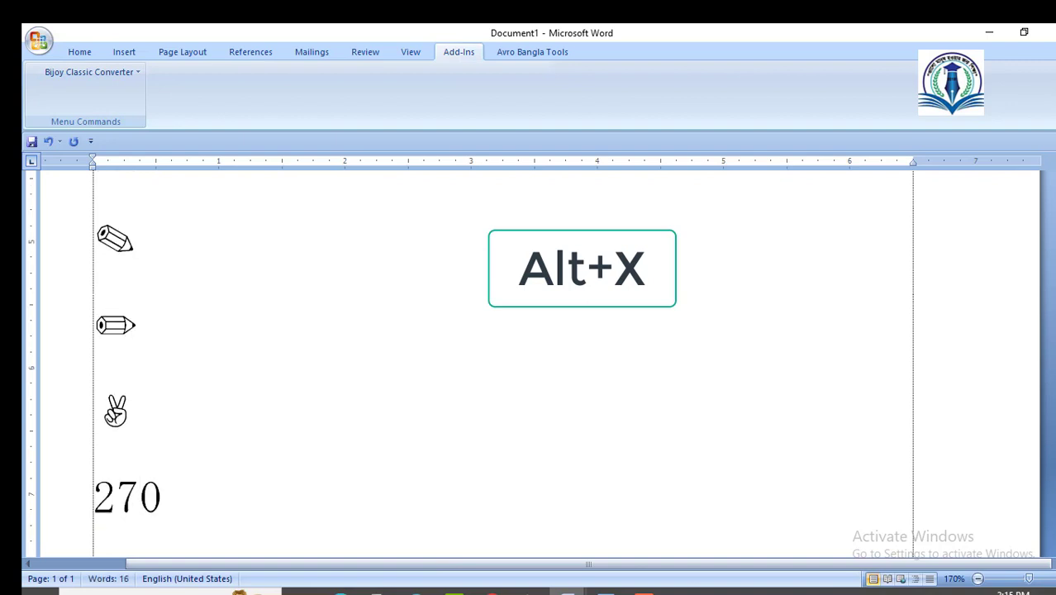
type("B")
key("alt+x")
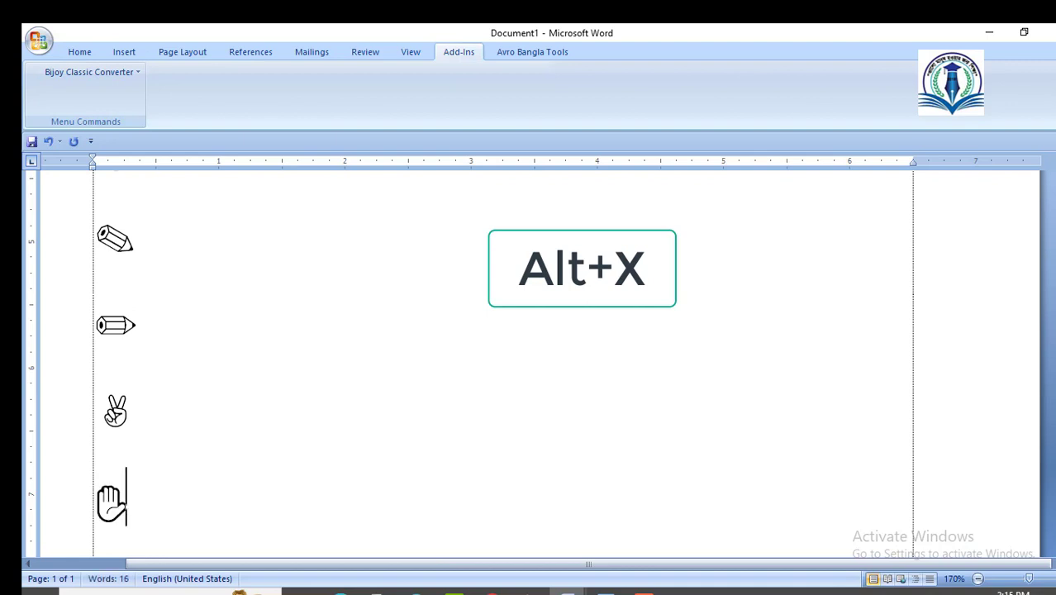
Add an envelope symbol (2709) and an airplane symbol (2708) on separate lines.
key("Return")
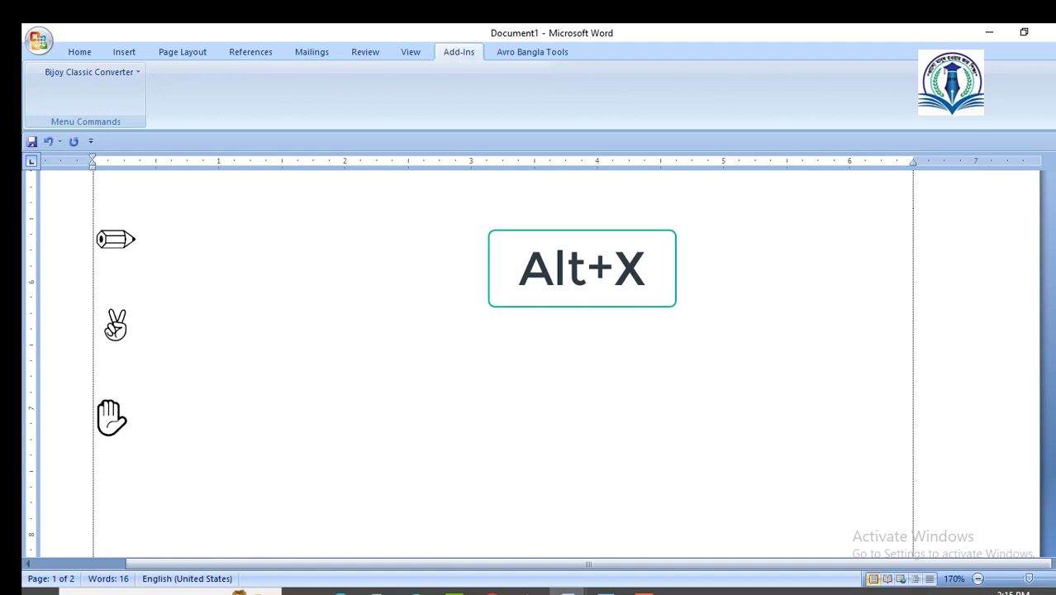
type("2709")
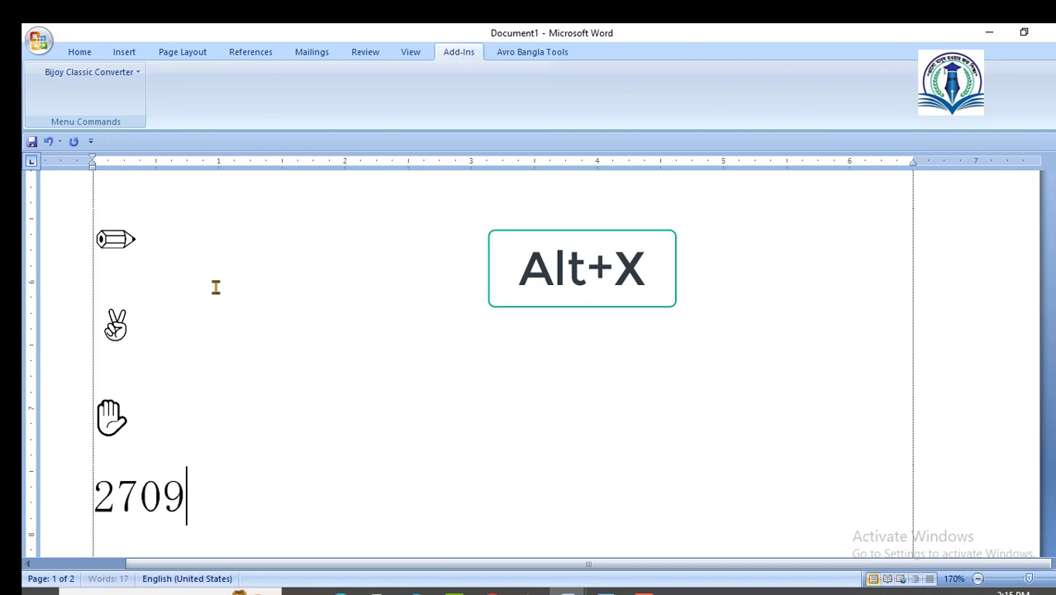
key("alt+x")
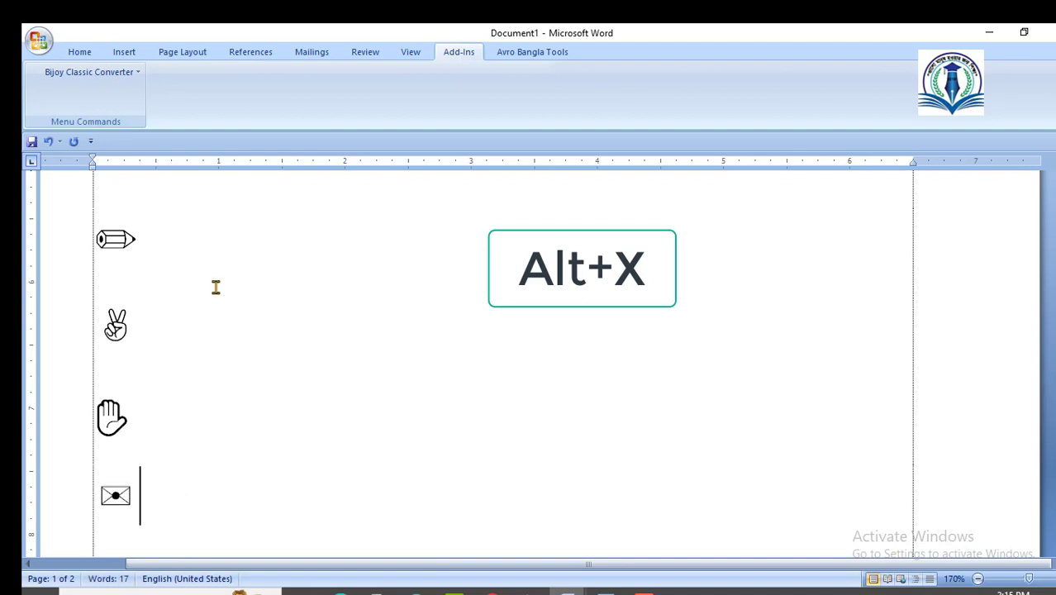
key("Return")
type("27")
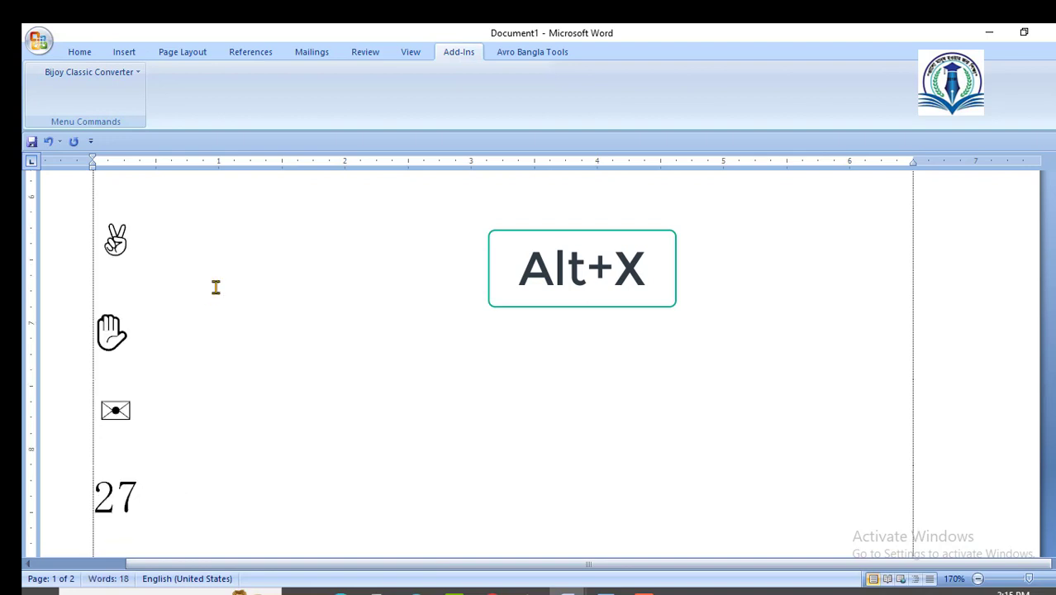
type("08")
key("alt+x")
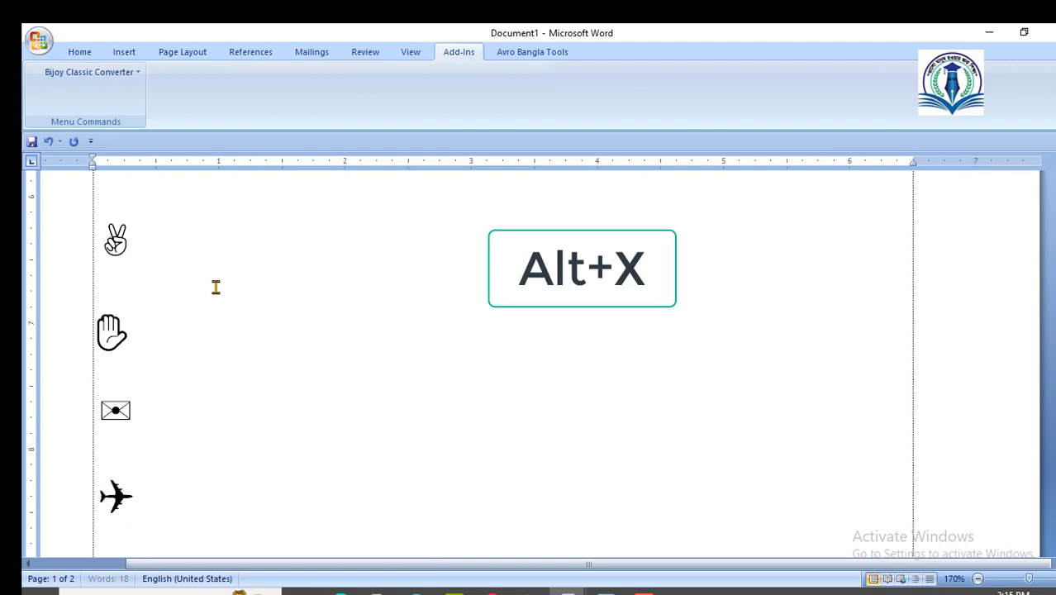
Insert an empty line directly below the Bengali heading.
scroll(283, 312, "up", 3)
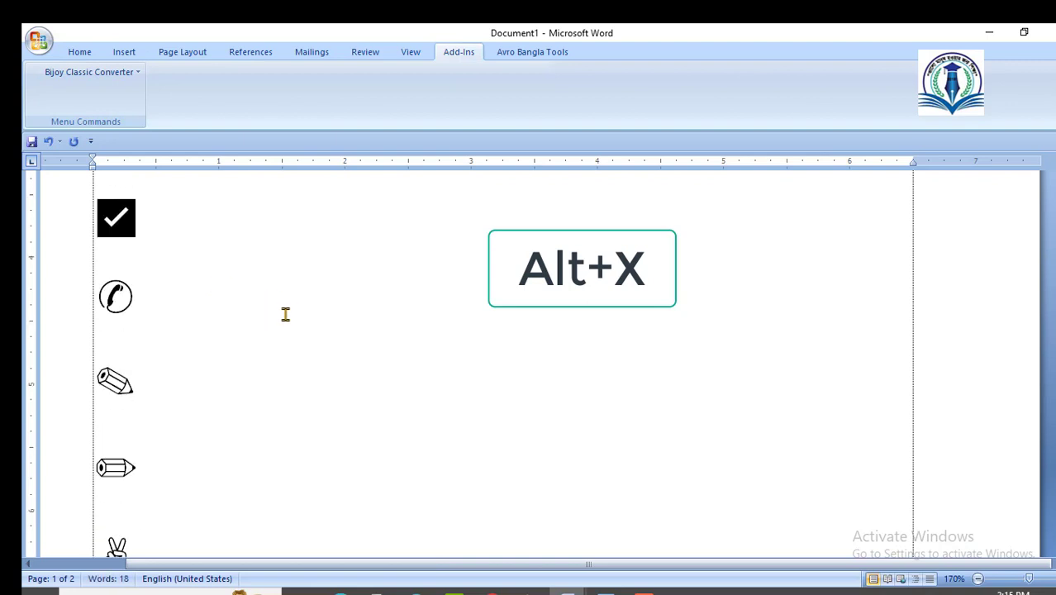
scroll(296, 313, "up", 3)
scroll(296, 312, "up", 3)
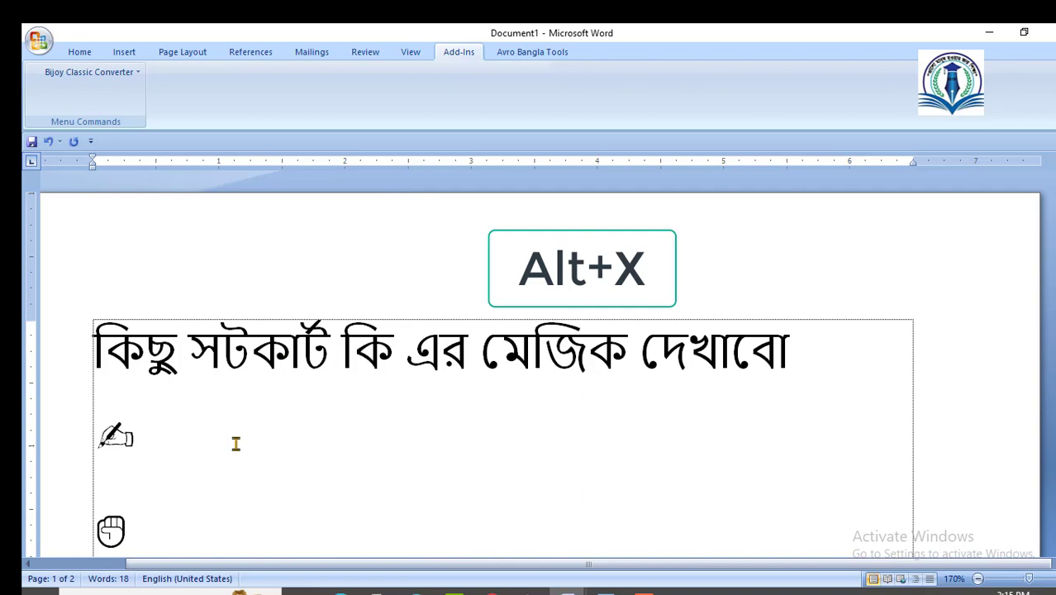
left_click(835, 368)
key("Return")
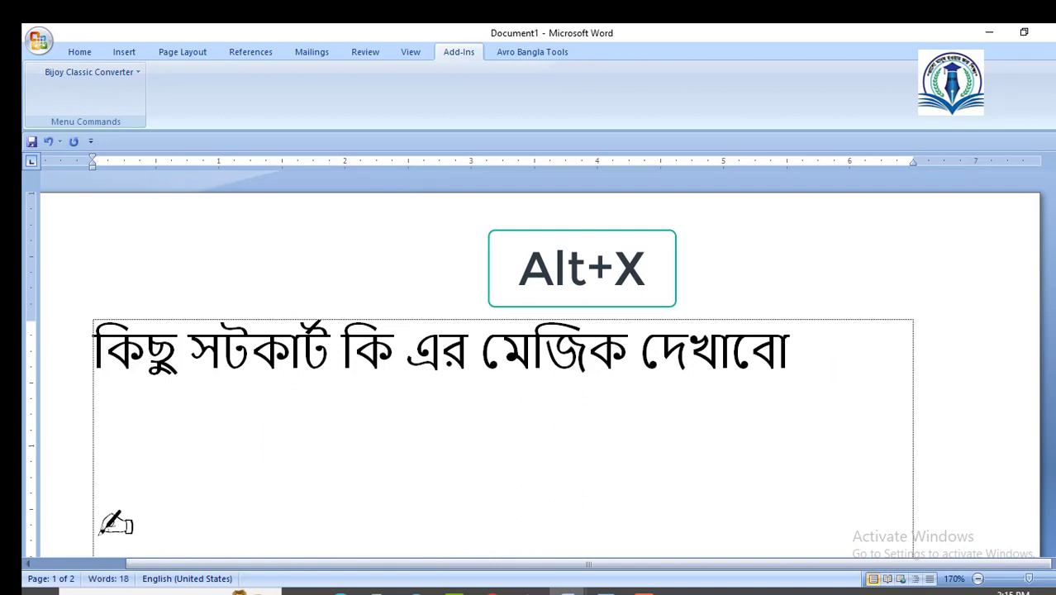
type("CW")
key("BackSpace")
key("BackSpace")
key("BackSpace")
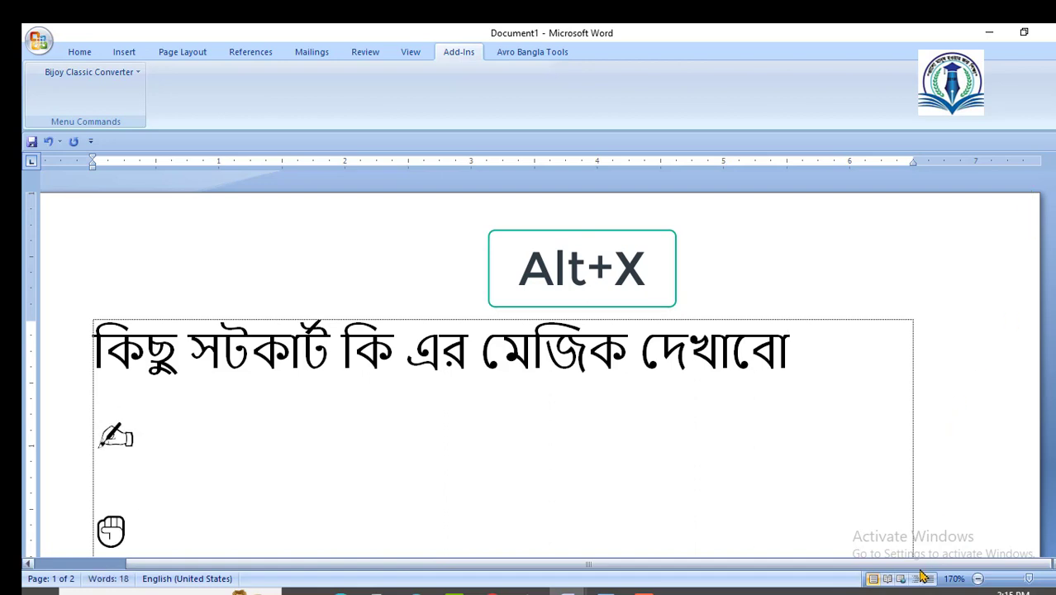
Switch the Avro keyboard to the Bijoy Classic layout.
left_click(895, 592)
right_click(851, 511)
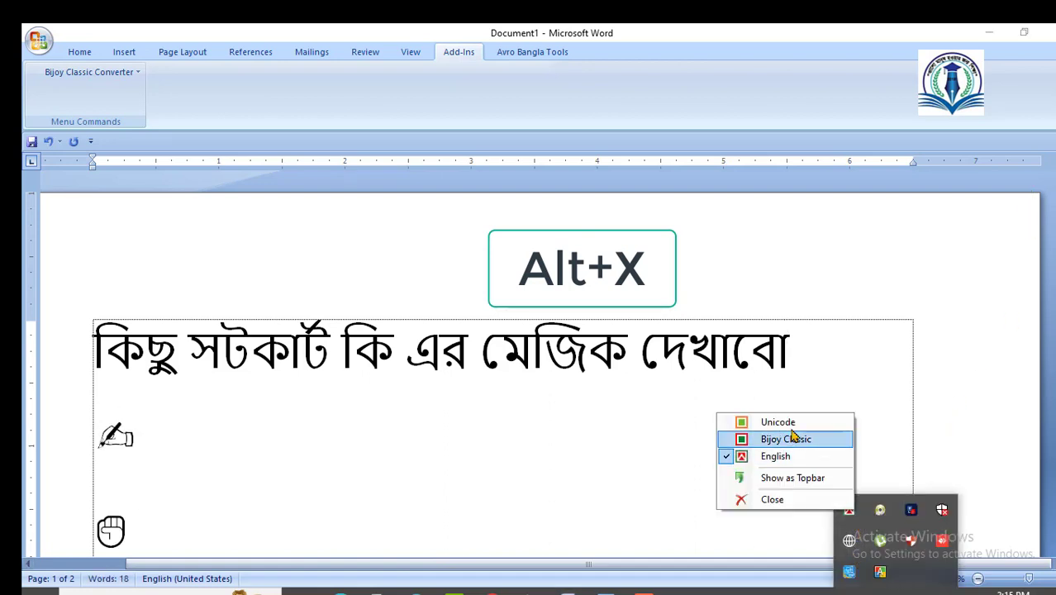
left_click(791, 438)
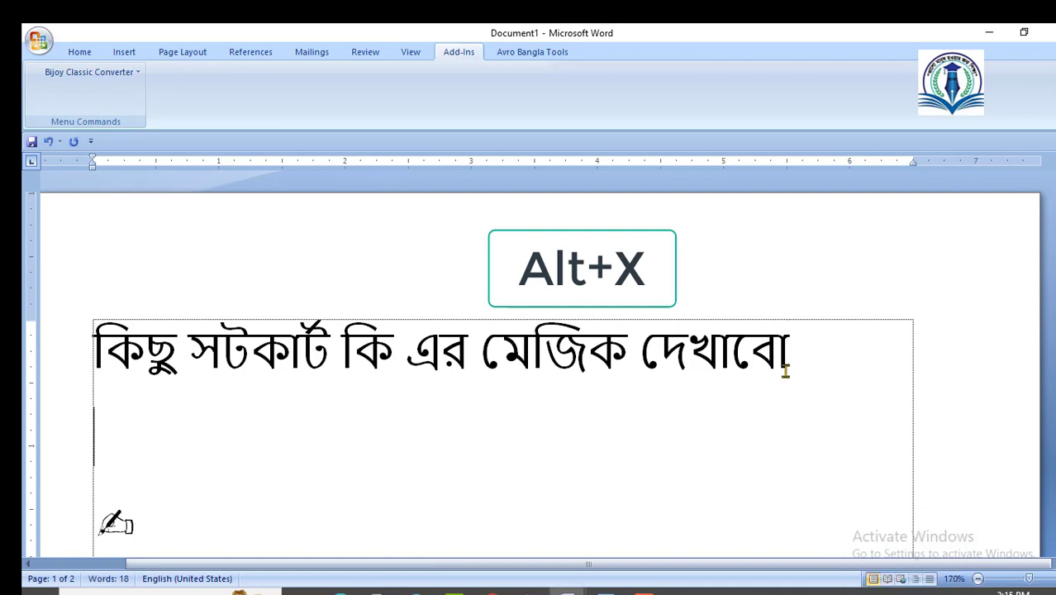
Type 'যে কোটগুলো দেখালাম সেগুলো দিয়ে' on the new line, correcting misspellings.
type("যে কে")
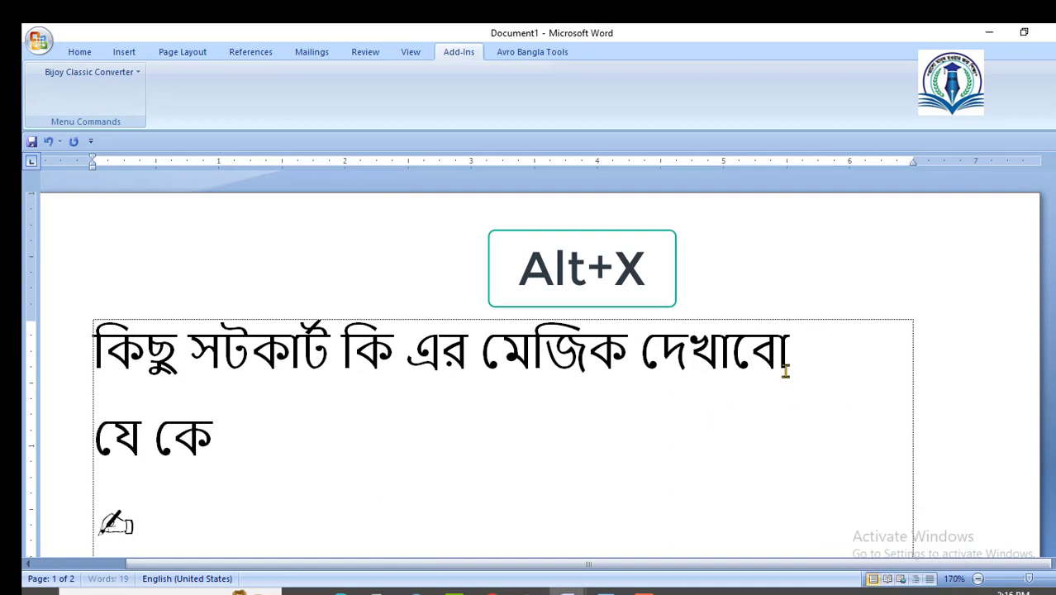
type("াট")
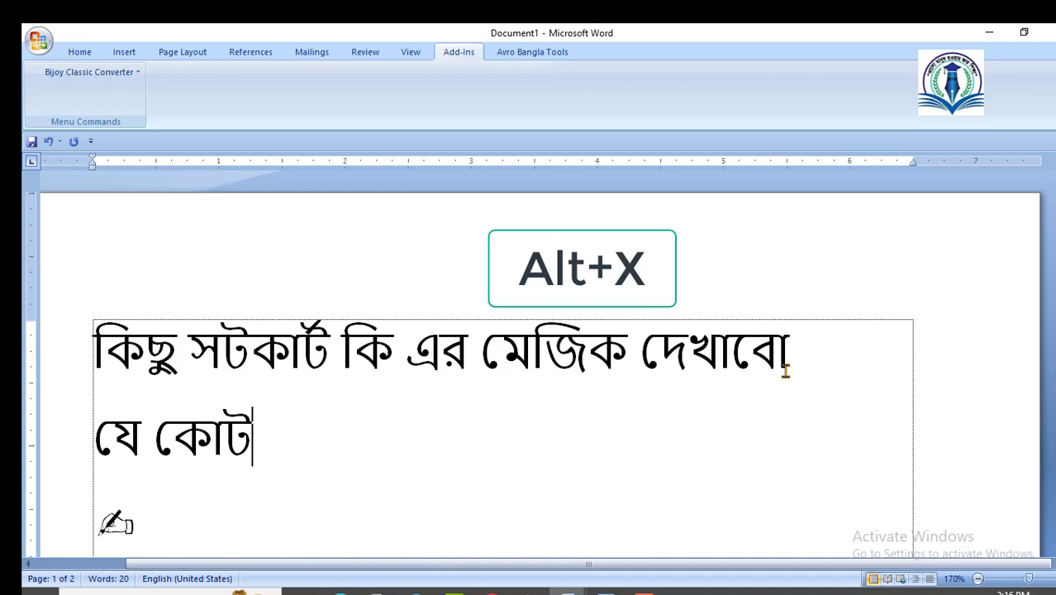
type(" গ")
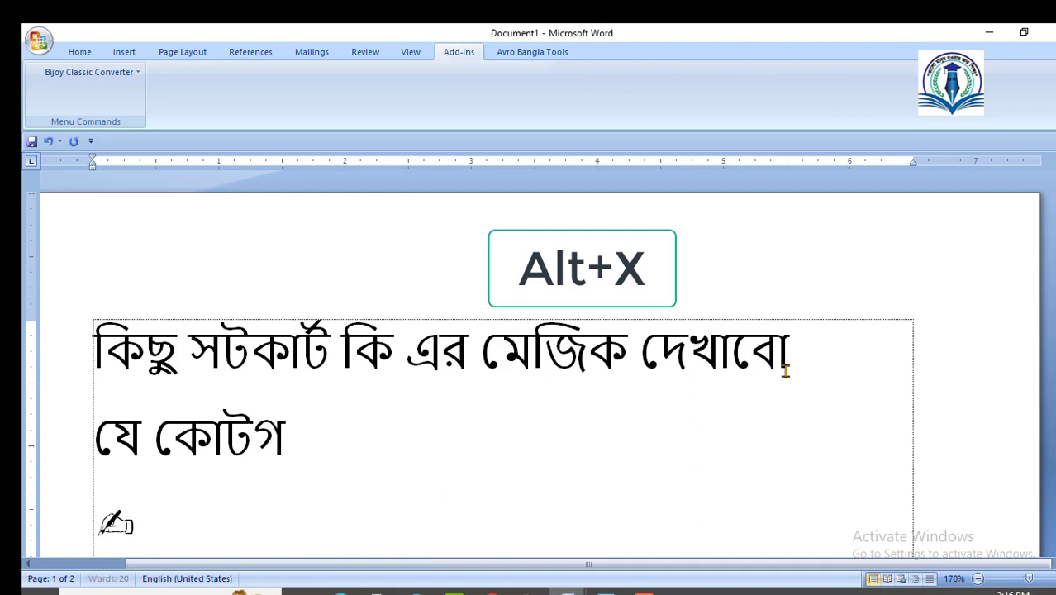
type("ুলো দি")
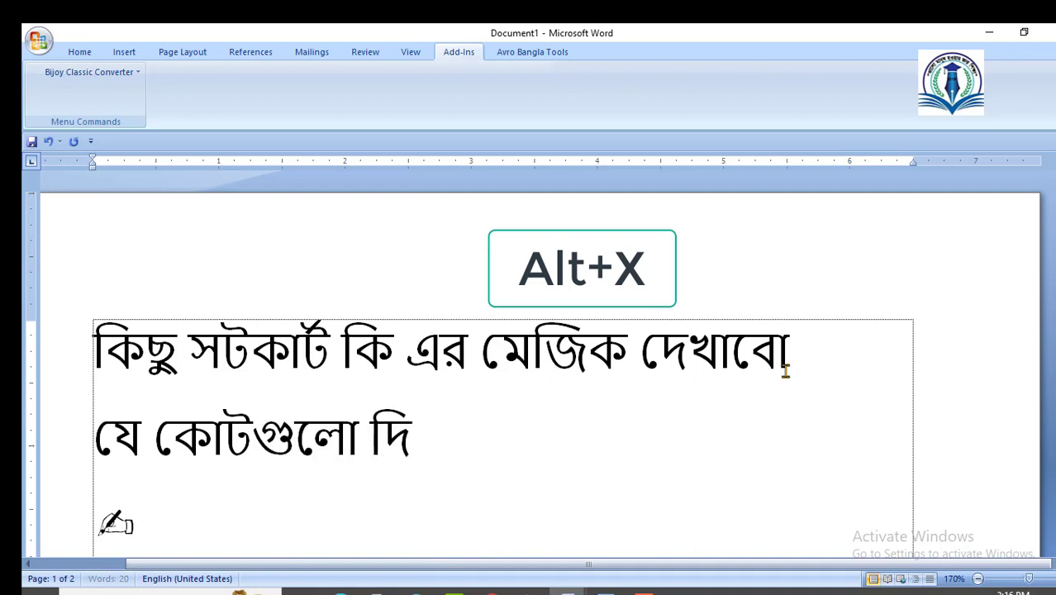
key("BackSpace")
key("BackSpace")
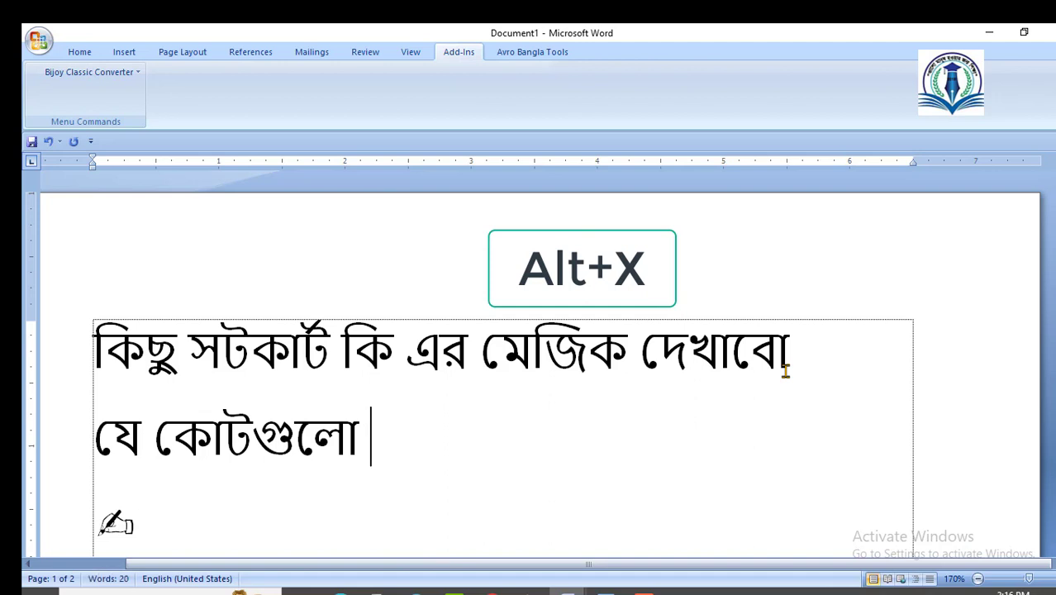
type("দেখাল")
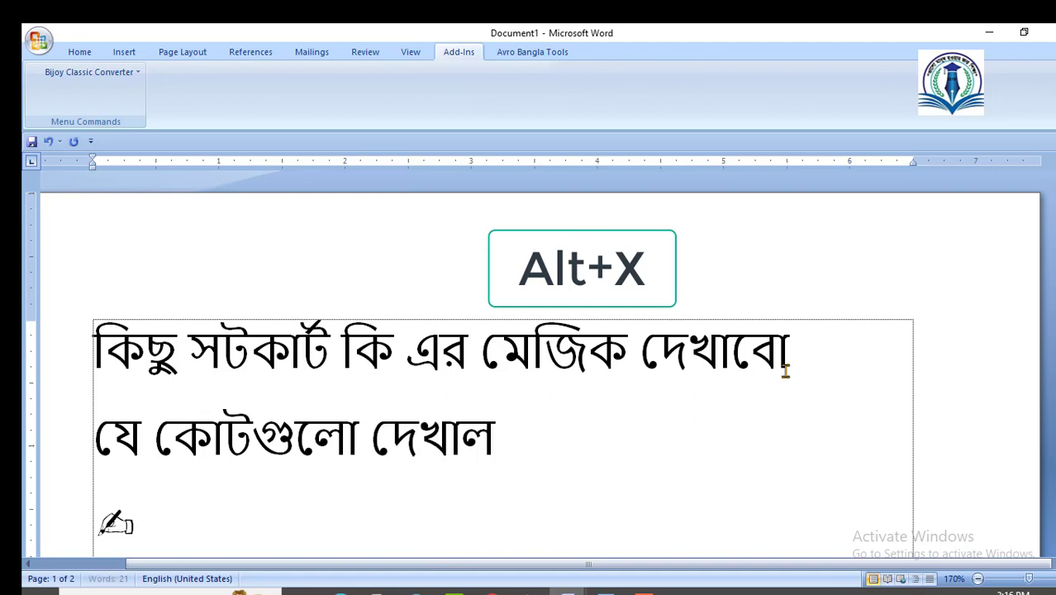
type("াম")
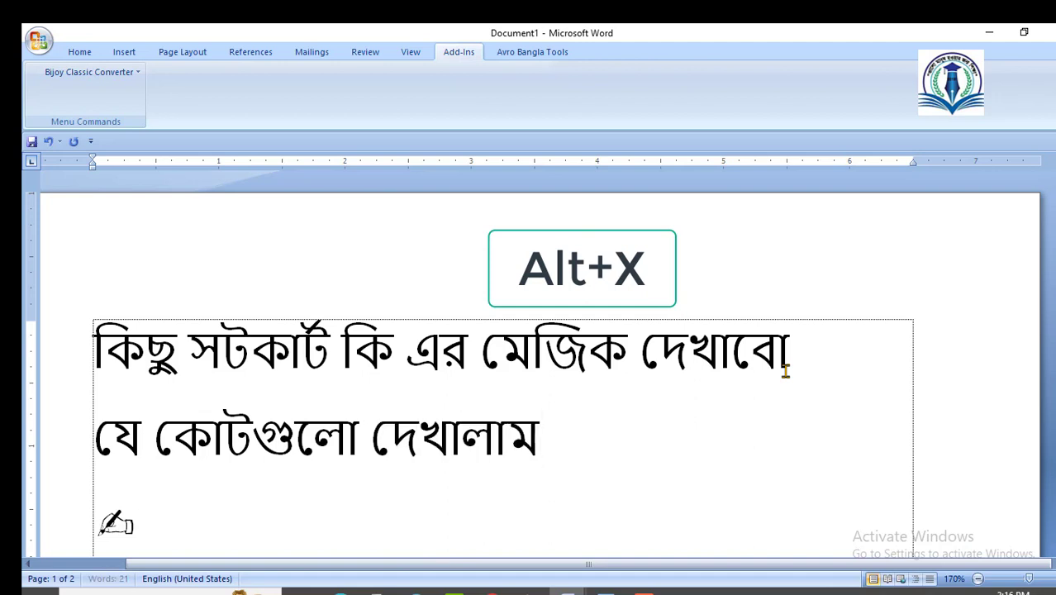
type(" সেড়ুলে")
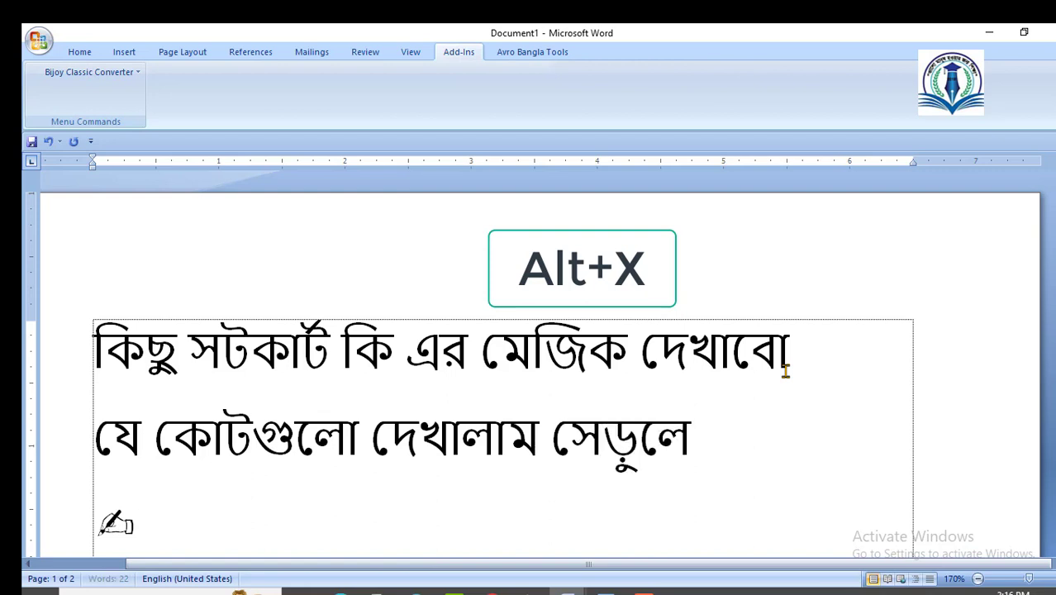
key("BackSpace")
key("BackSpace")
key("BackSpace")
key("BackSpace")
key("BackSpace")
type("গু")
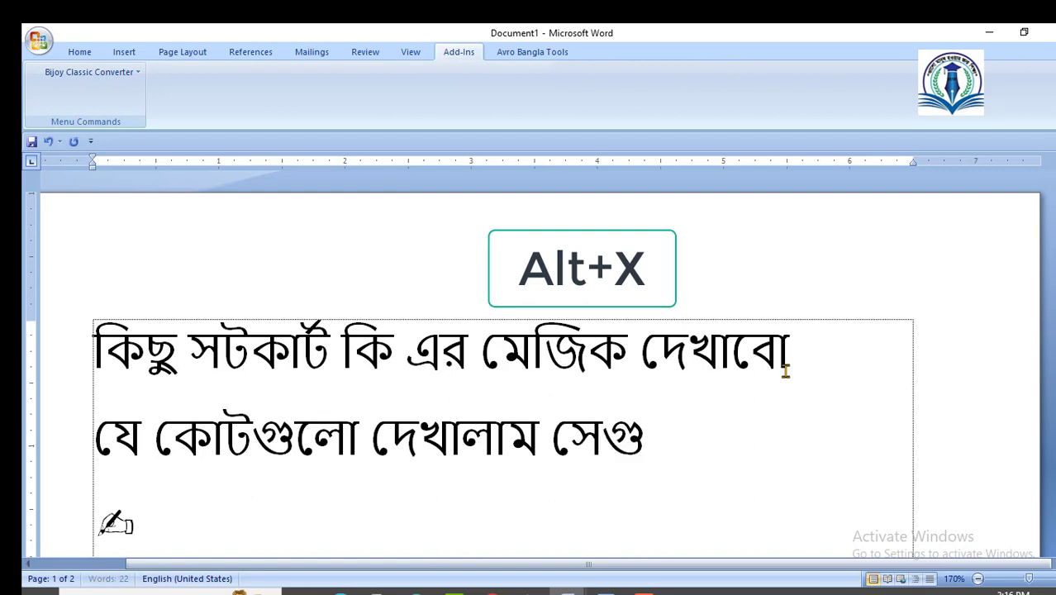
type("লেো দি")
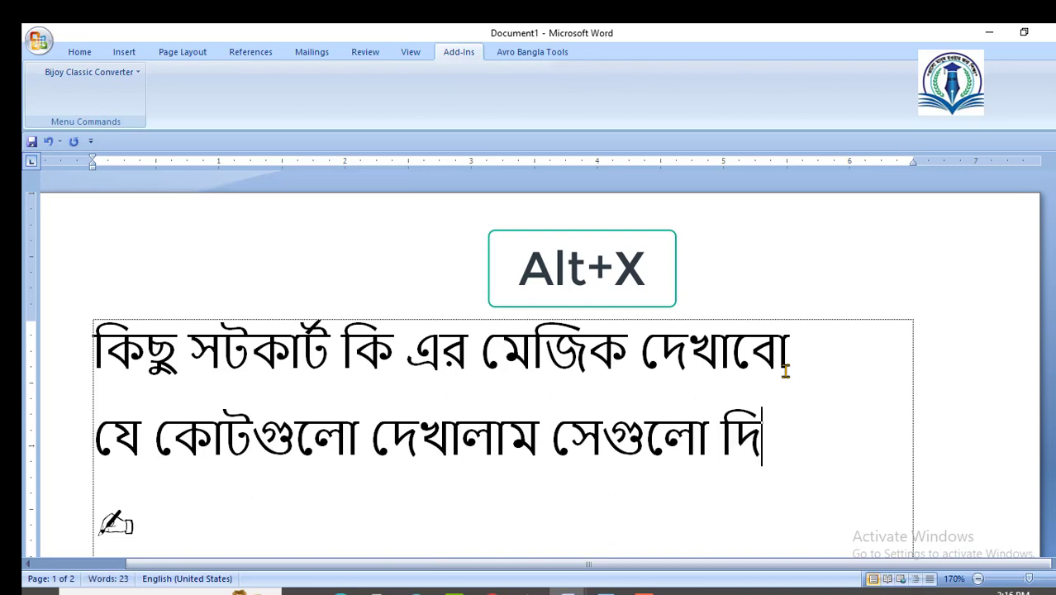
type("য়ে")
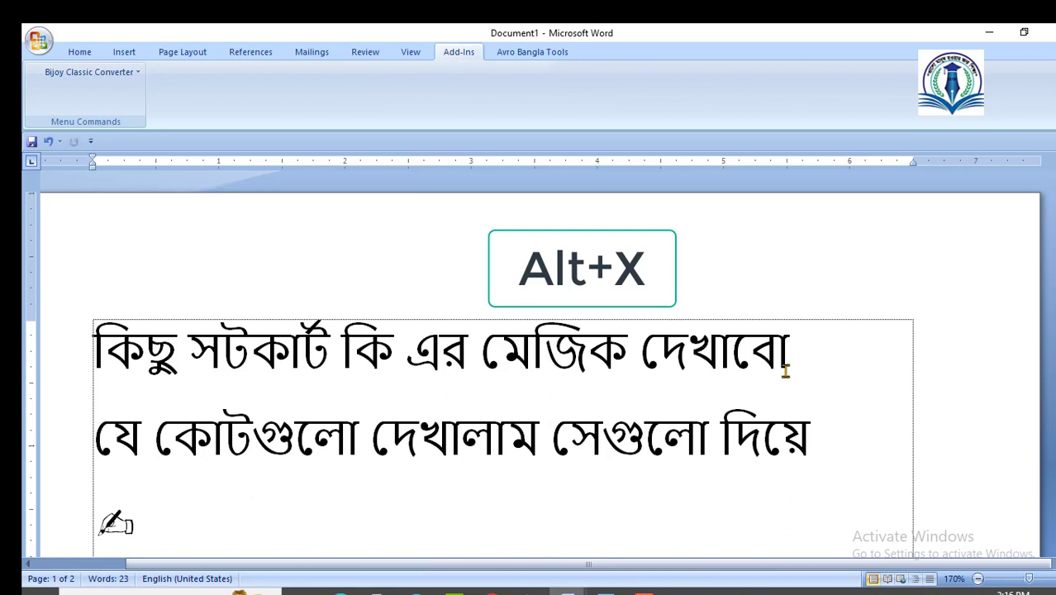
Switch the Avro keyboard back to English typing.
left_click(897, 591)
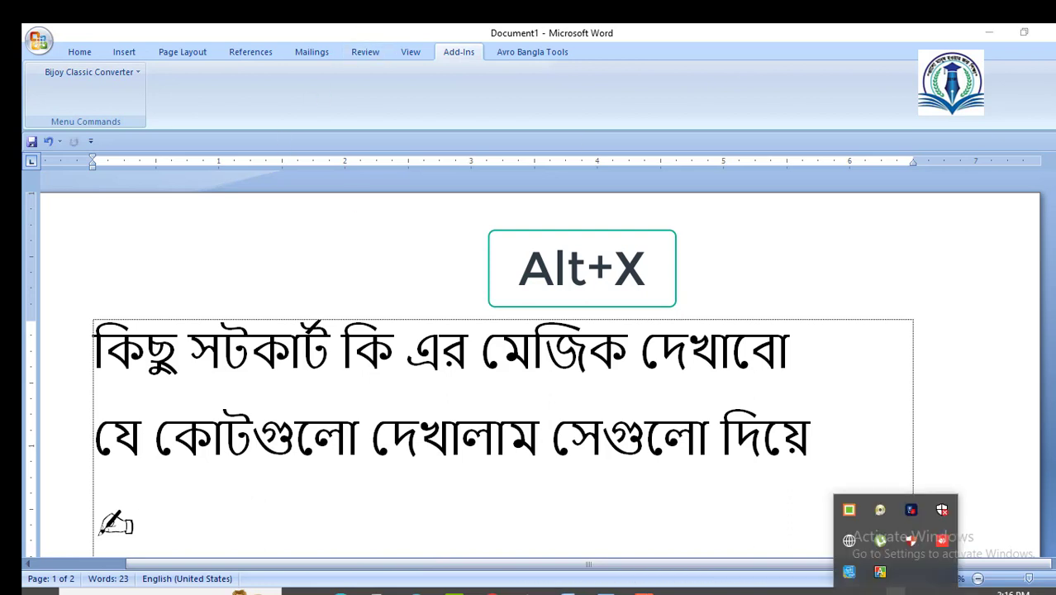
right_click(849, 510)
left_click(792, 457)
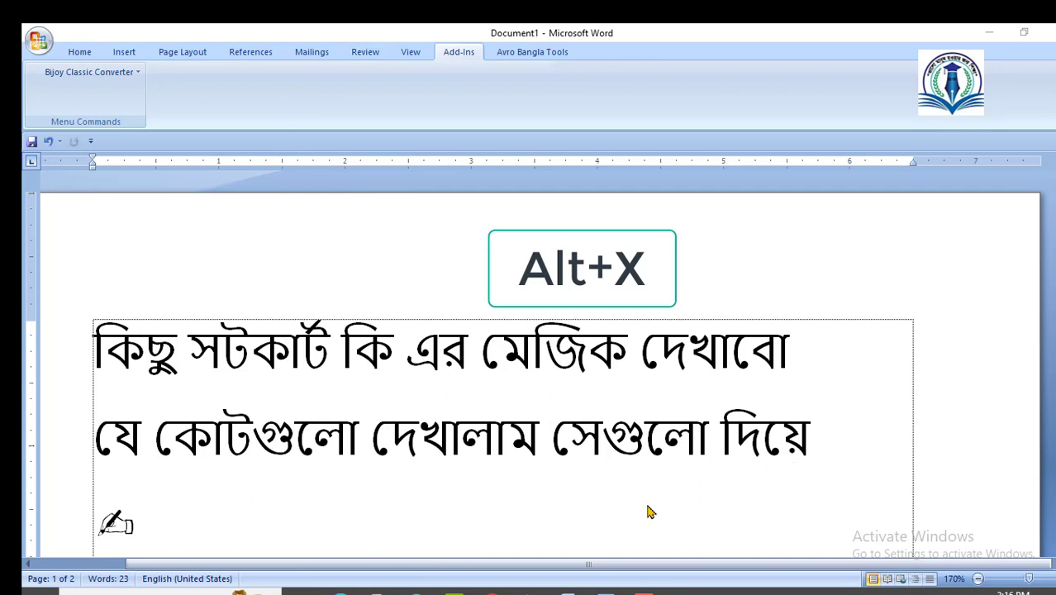
Type 'Alt+X' in English on the line below the Bengali explanation.
left_click(826, 447)
type("a")
key("alt+x")
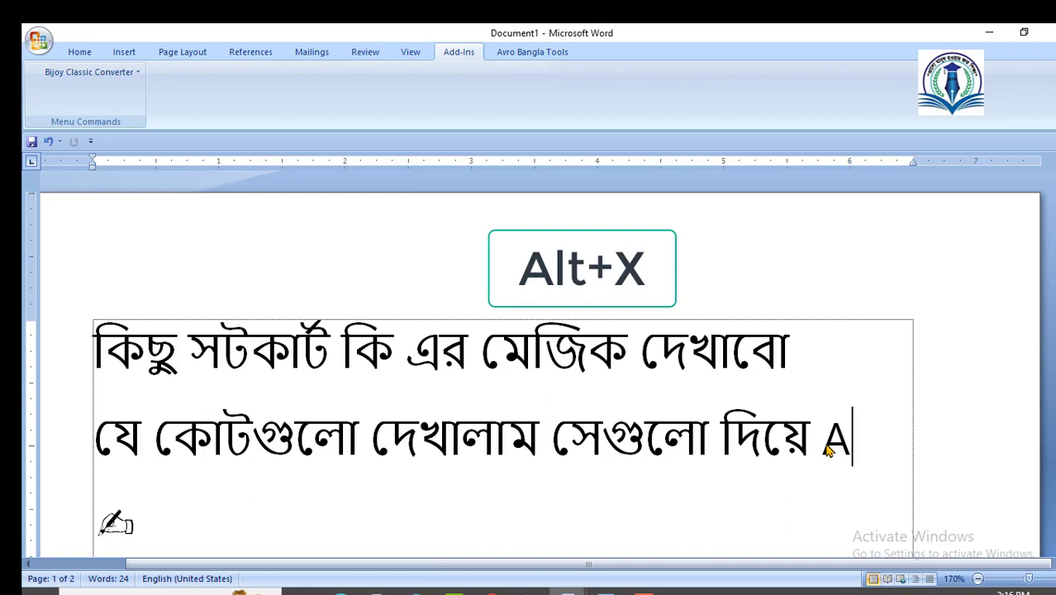
type("lt")
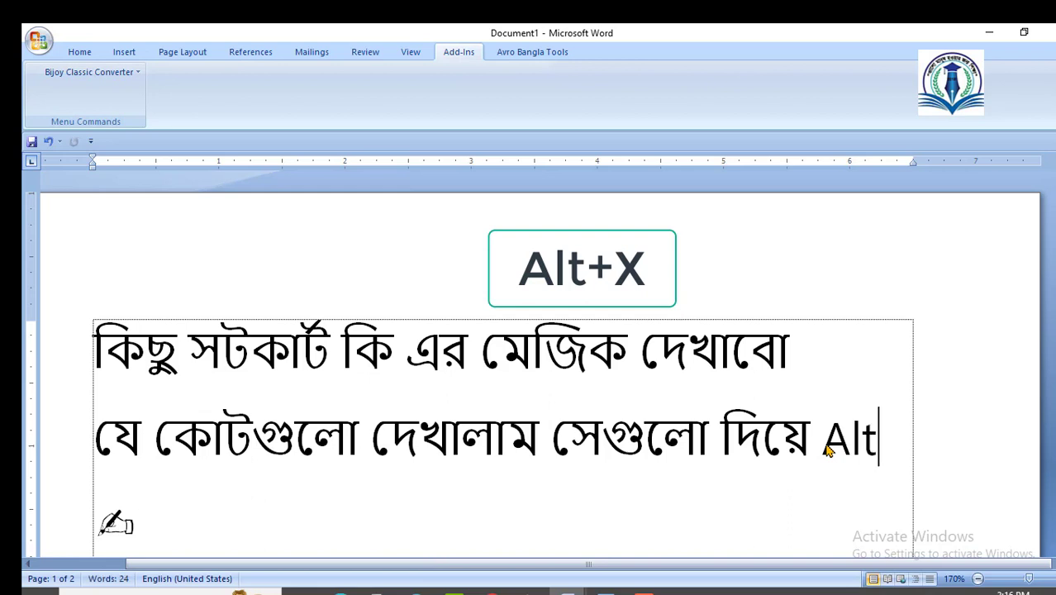
type("+")
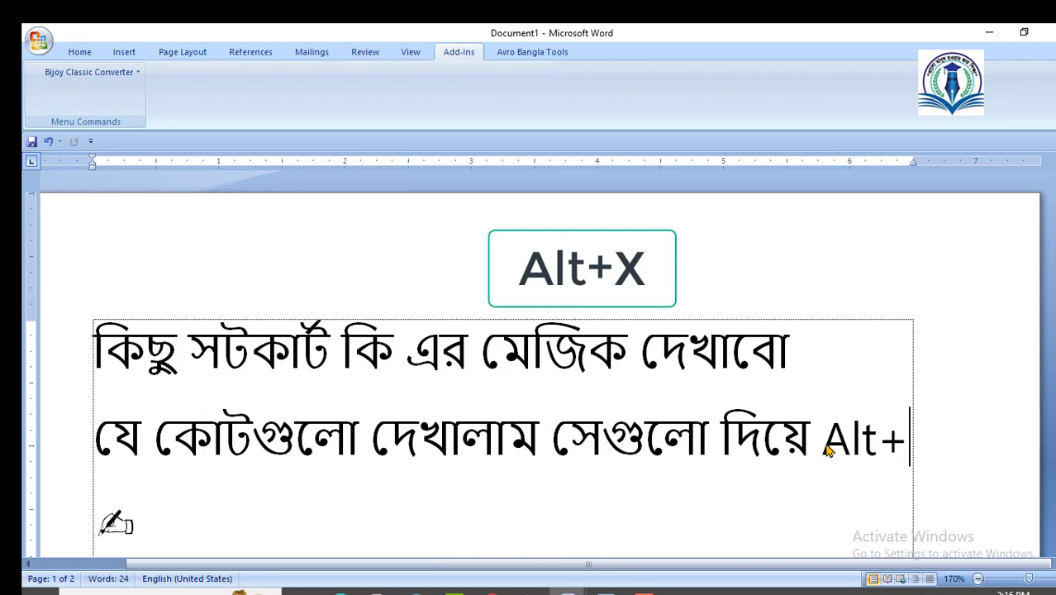
type("X")
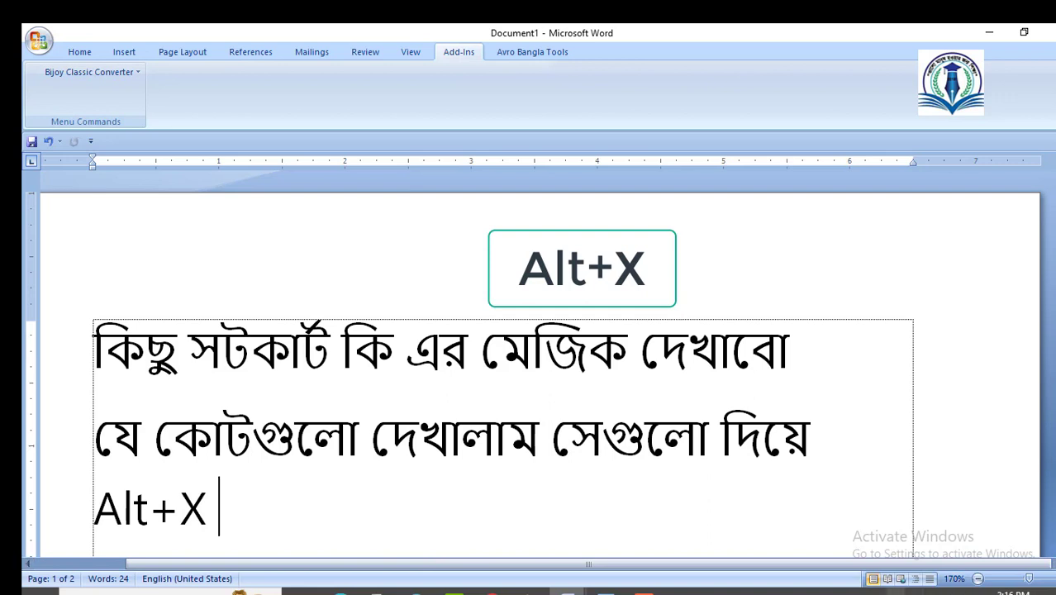
Switch the Avro keyboard to the Unicode Bengali layout.
left_click(896, 592)
right_click(849, 510)
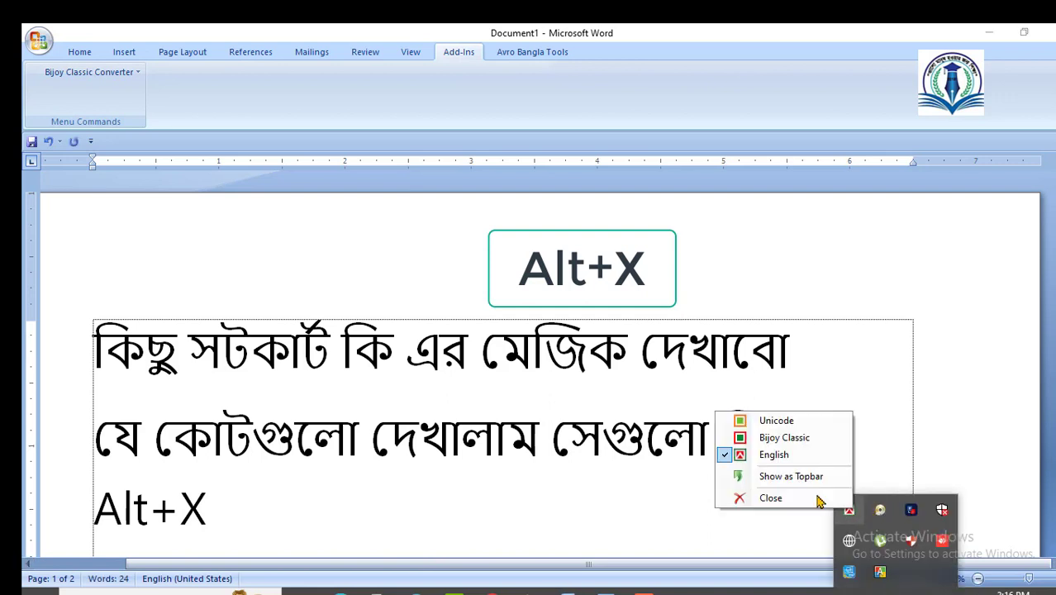
left_click(798, 428)
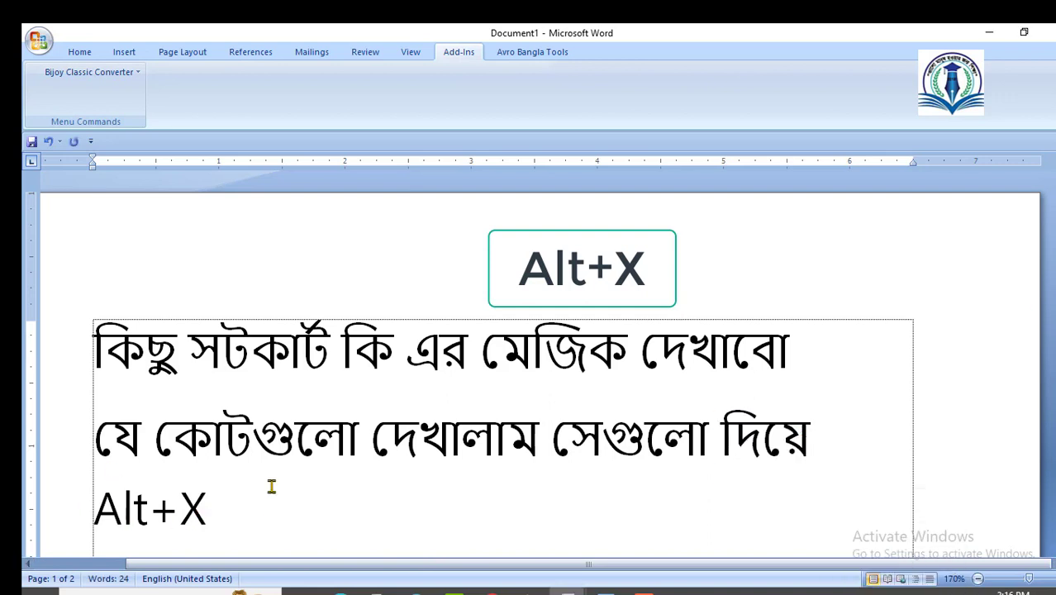
In NikoshBAN font, append 'দিতে হবে' after Alt+X and start a new paragraph.
left_click(80, 52)
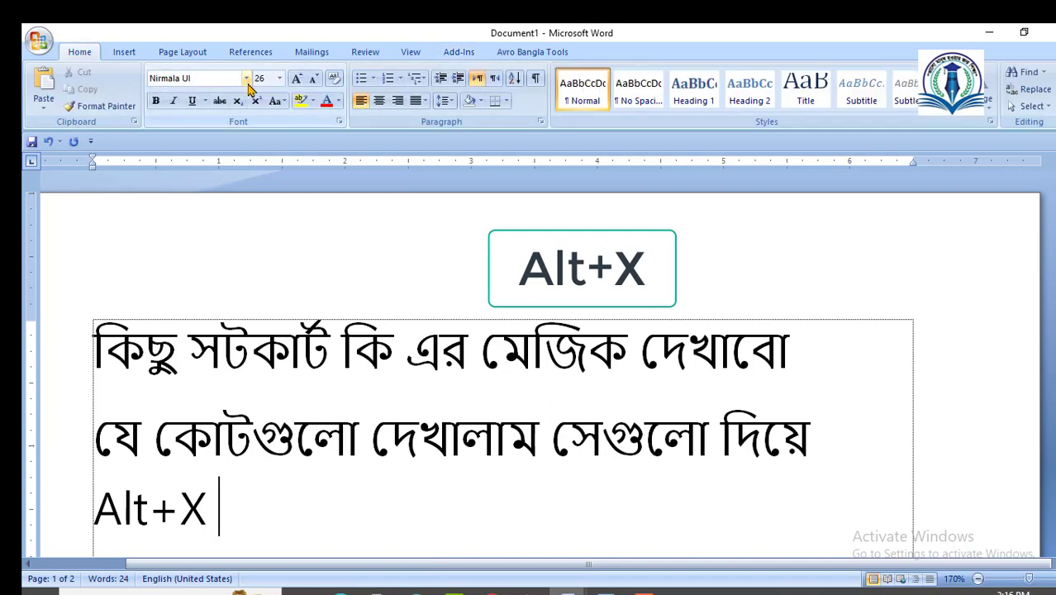
left_click(246, 78)
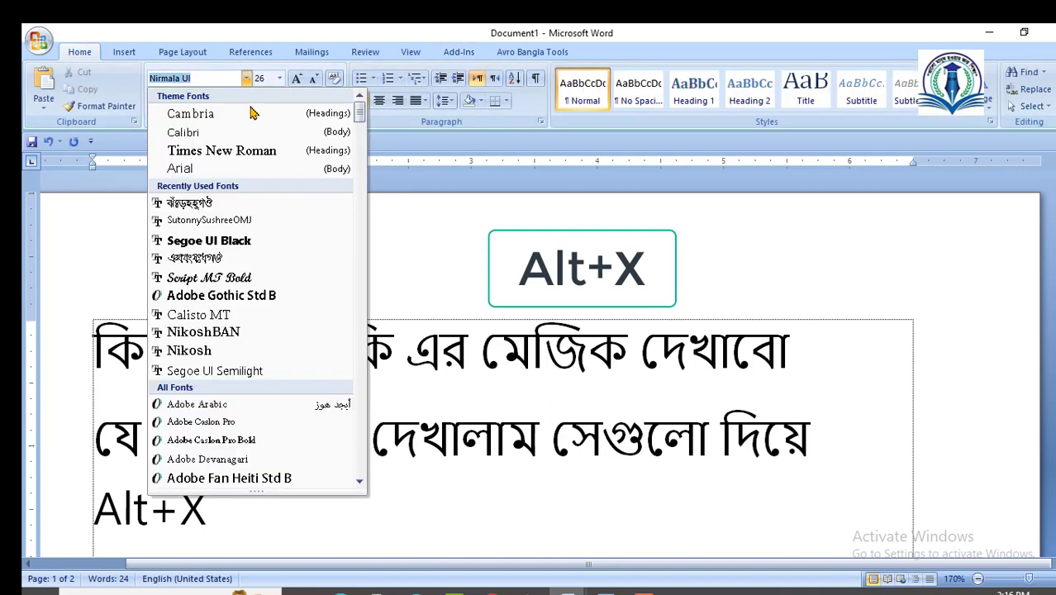
left_click(235, 332)
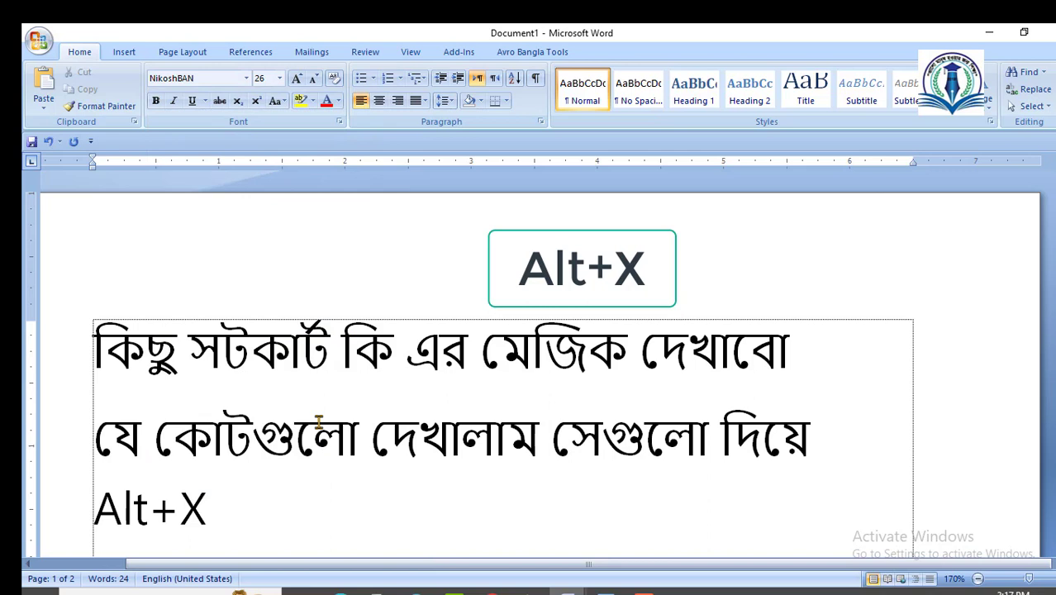
type("দিতে হ")
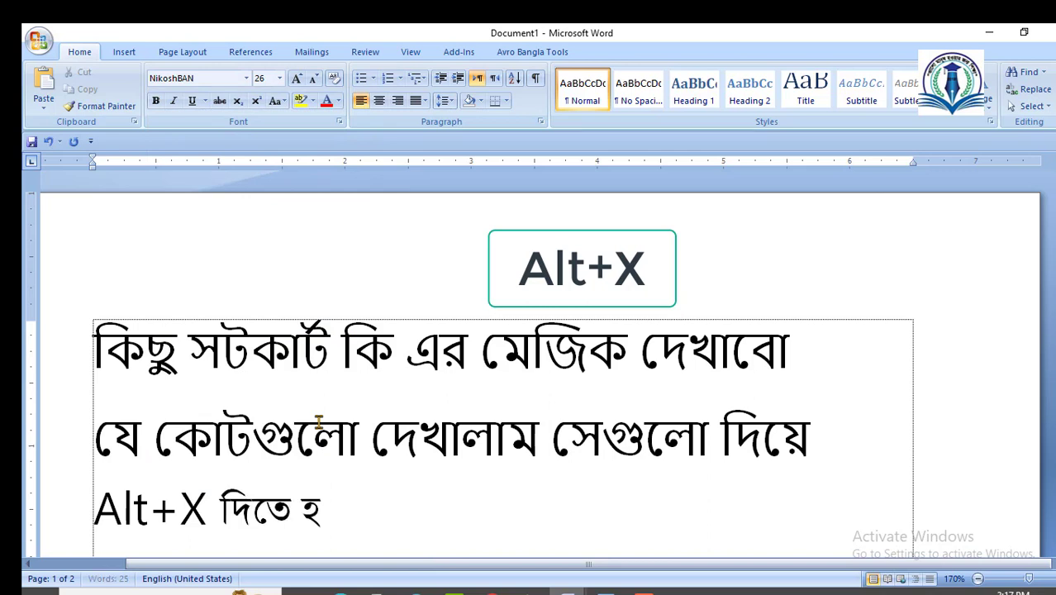
type("বে।")
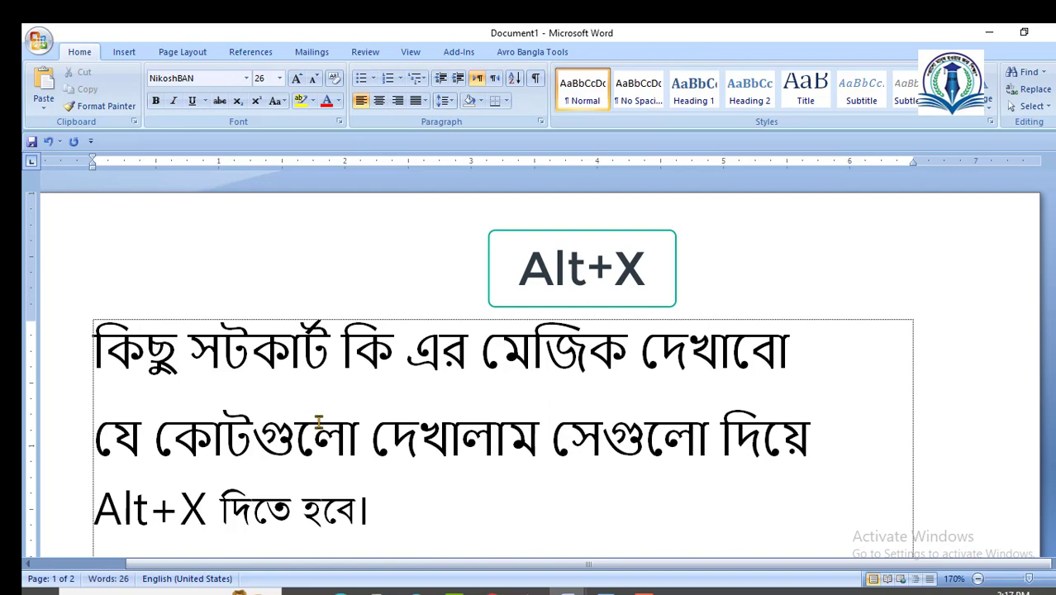
key("Return")
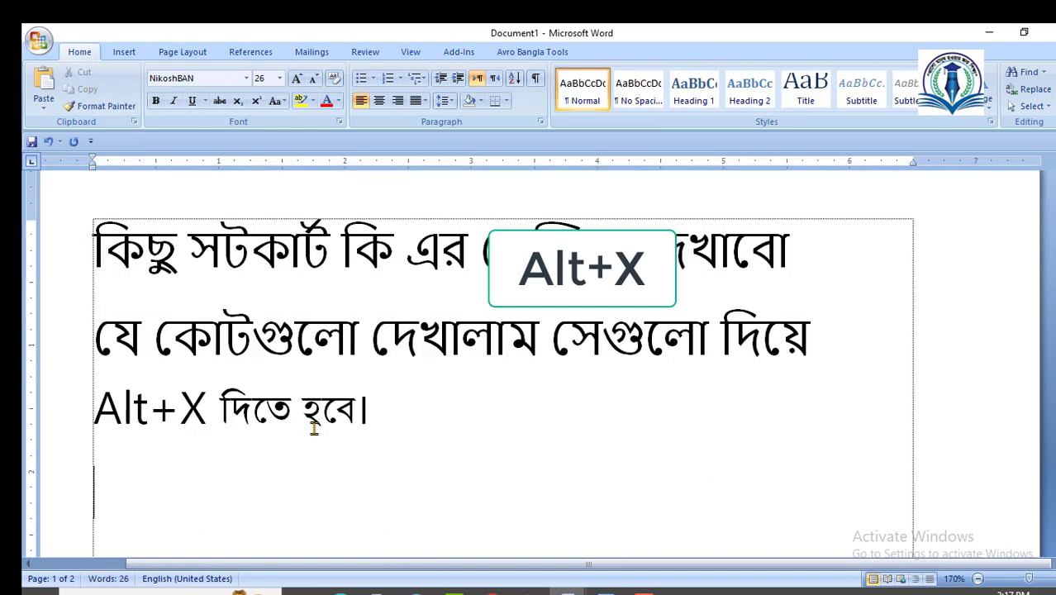
Write 'সকলকে মেজিক ক্লাসে ধন্যবাদ' and below it 'লাইক, শেয়ার ও সাবক্রাইব করে সঙ্গে থাকার অনুরোধ জানাচ্ছি।'.
type("সকলকে")
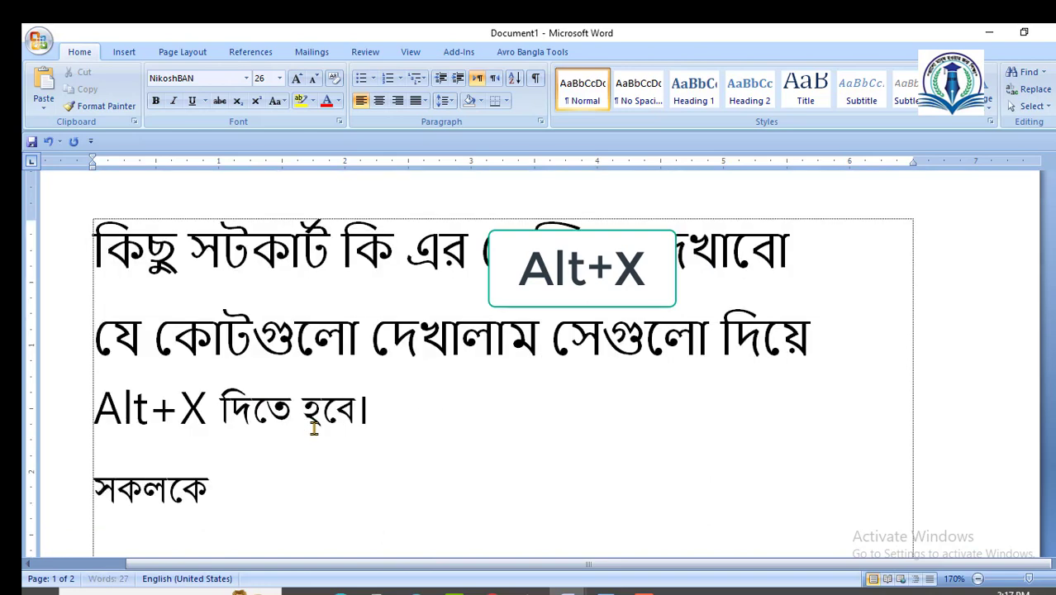
type(" মেজিক")
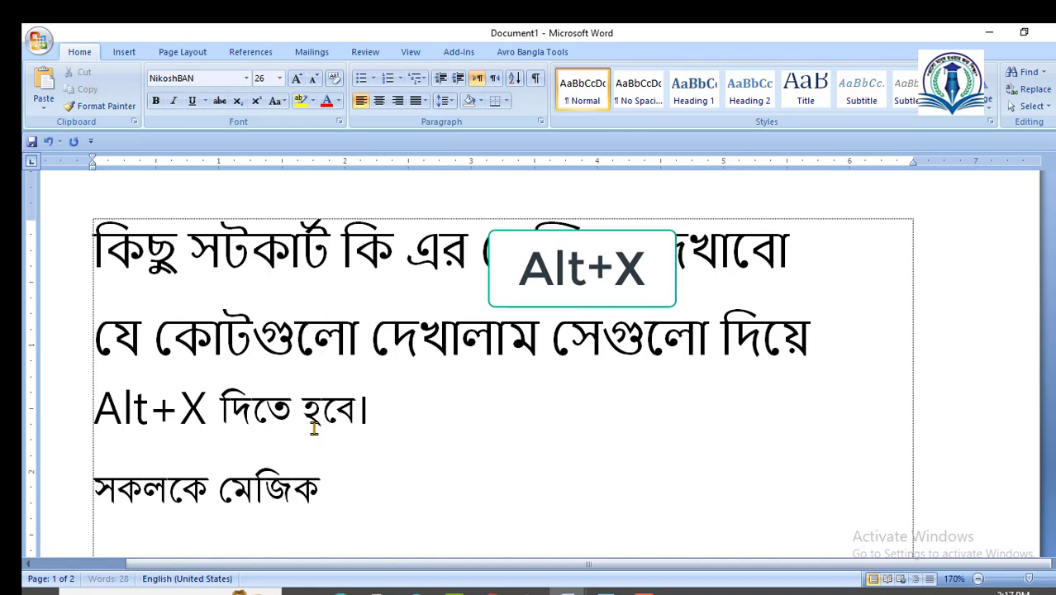
type(" ত")
key("BackSpace")
type("ক্")
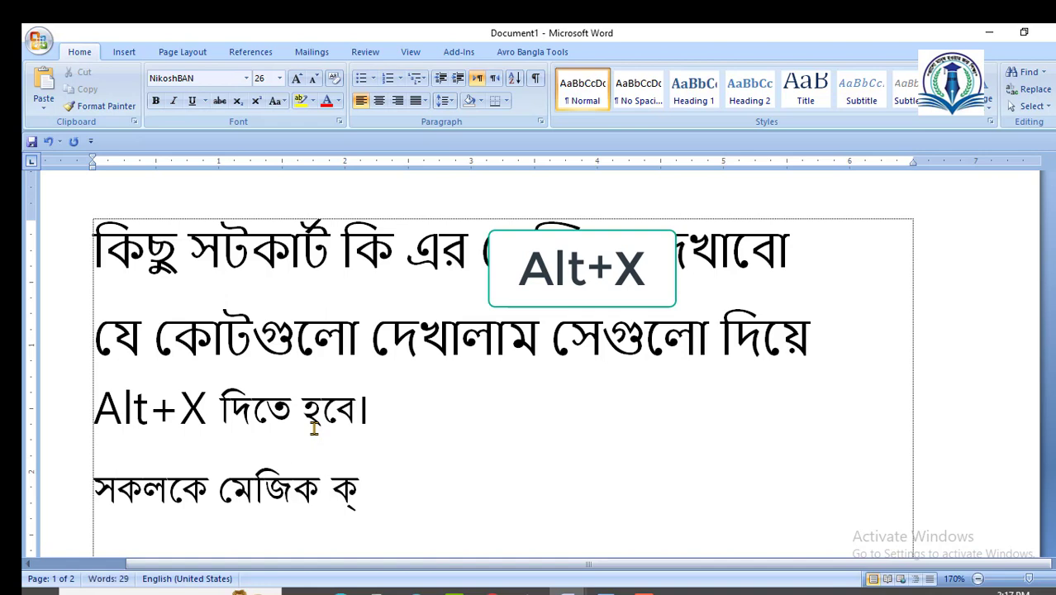
type("আ")
key("BackSpace")
key("BackSpace")
key("BackSpace")
type("ক্")
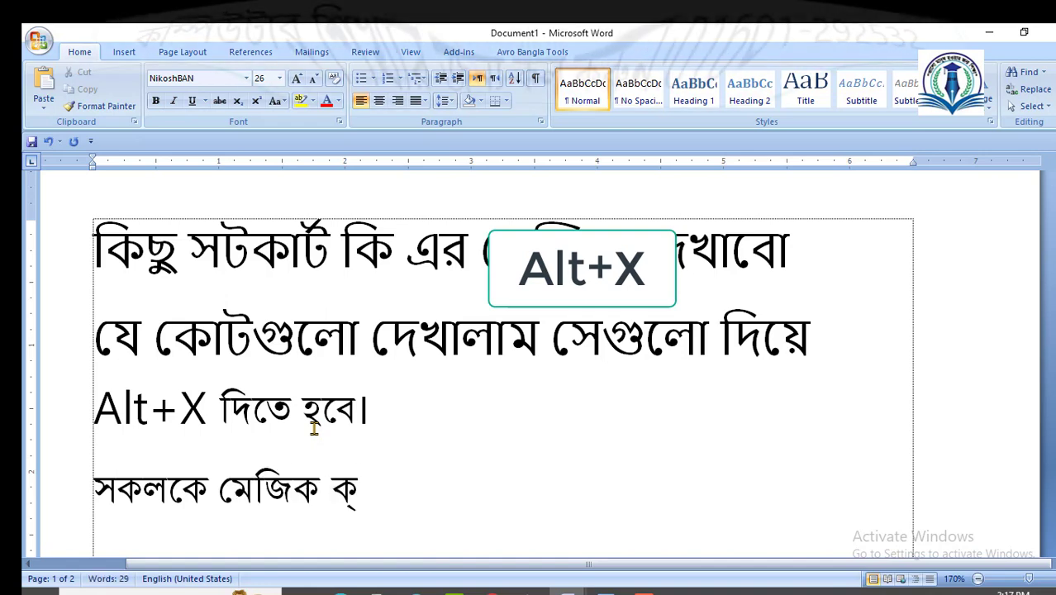
type("লাসে")
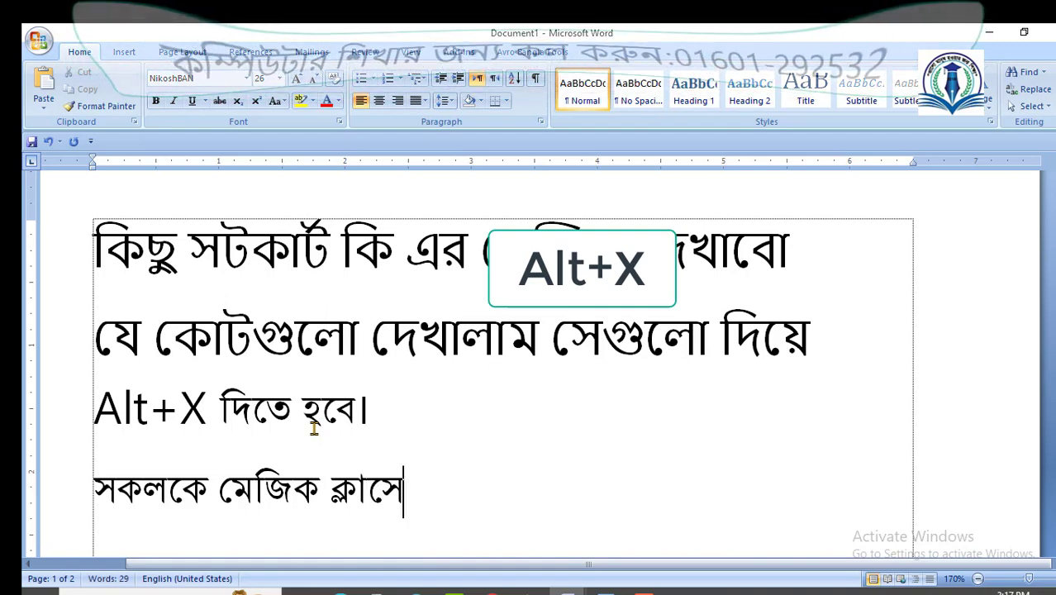
type(" ধন্য")
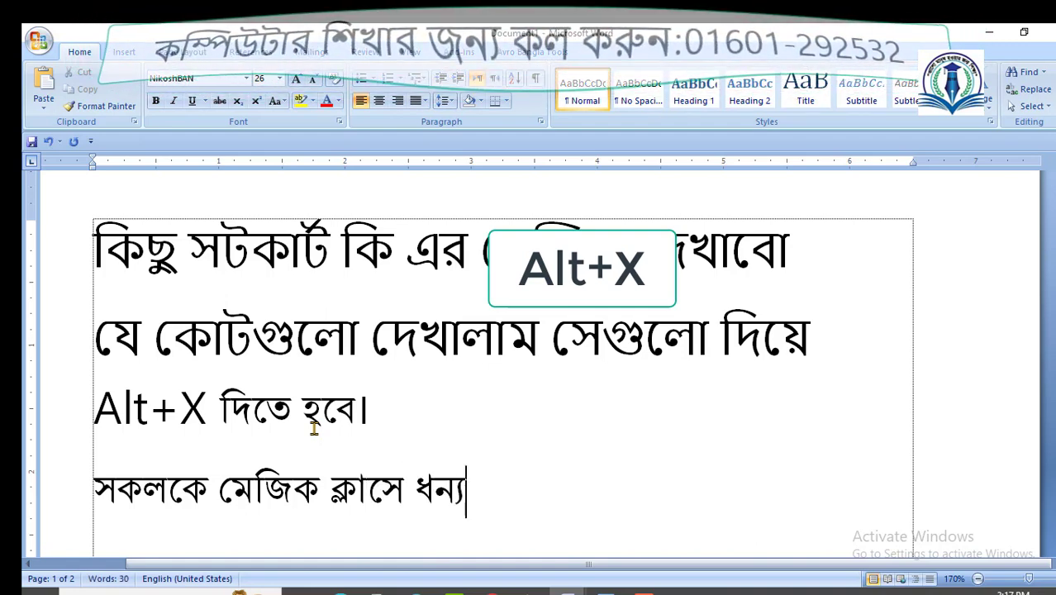
type("বাদ")
scroll(314, 428, "down", 1)
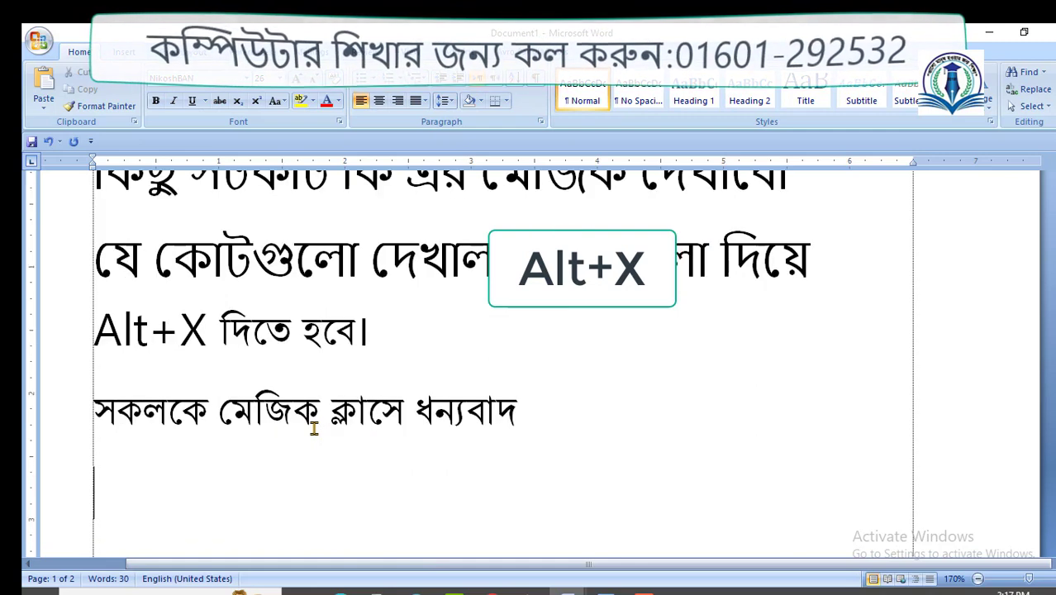
type("লাই")
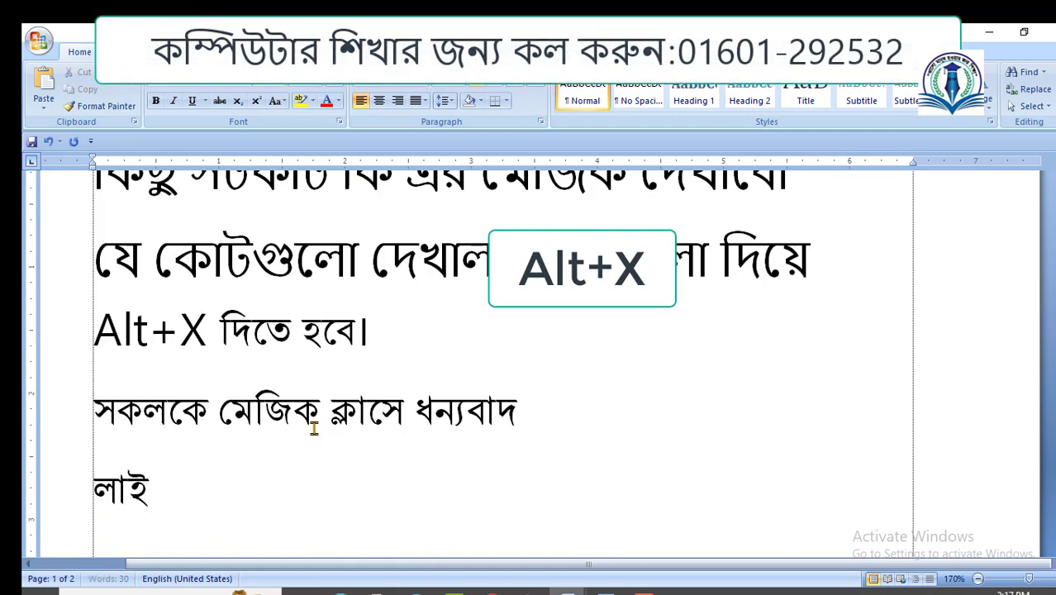
type("ক, ")
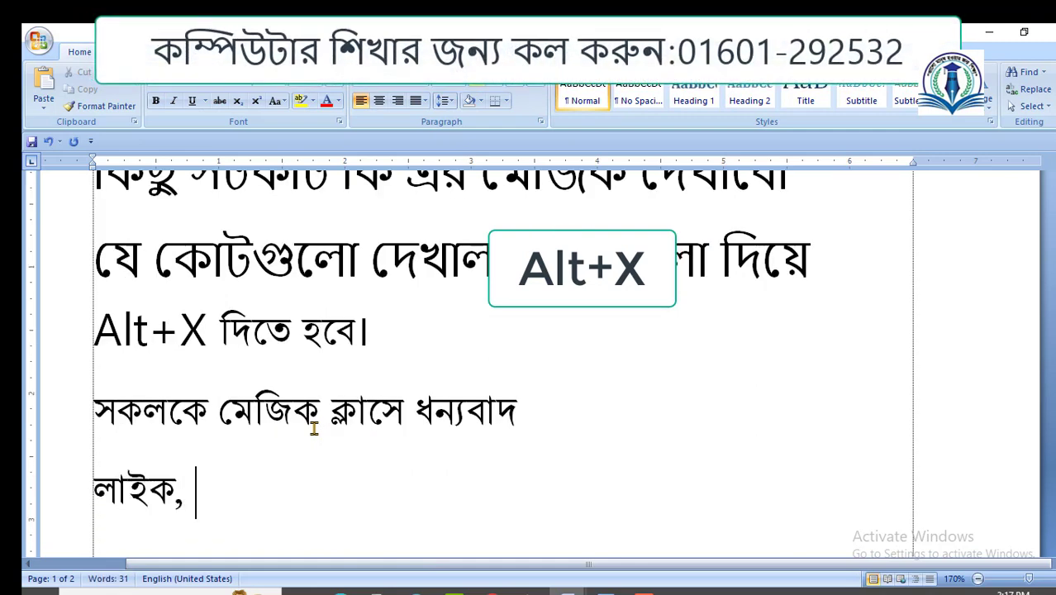
type("শেয়ার")
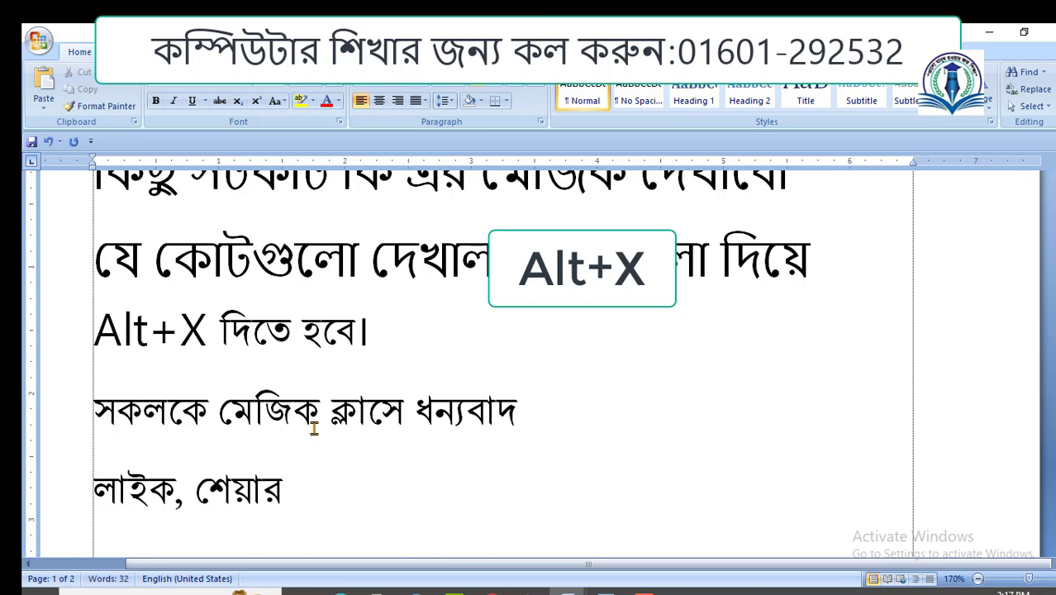
type(" ও ")
type("সাব")
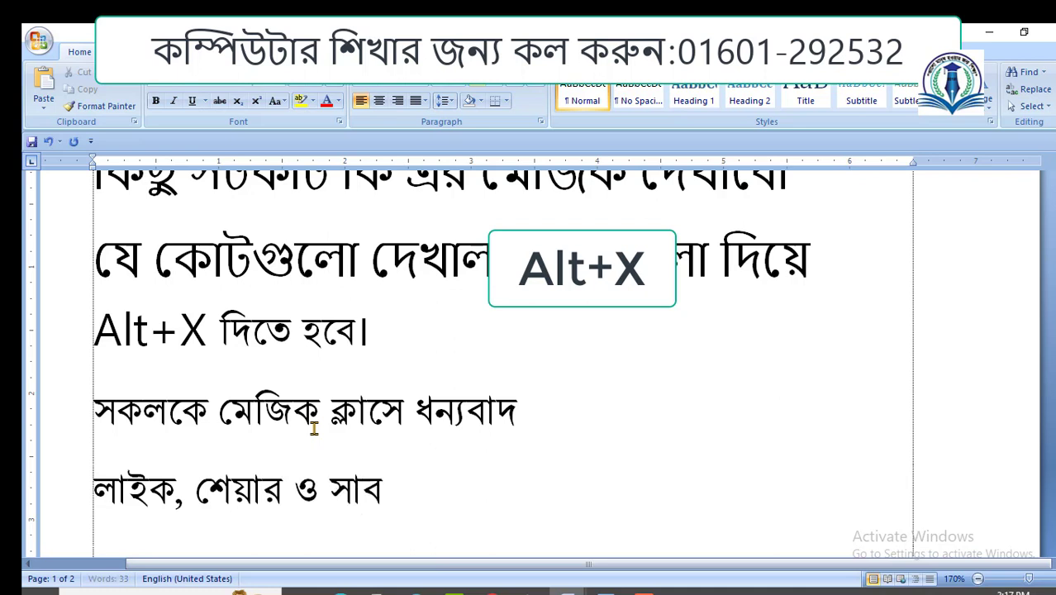
type("ক্রা")
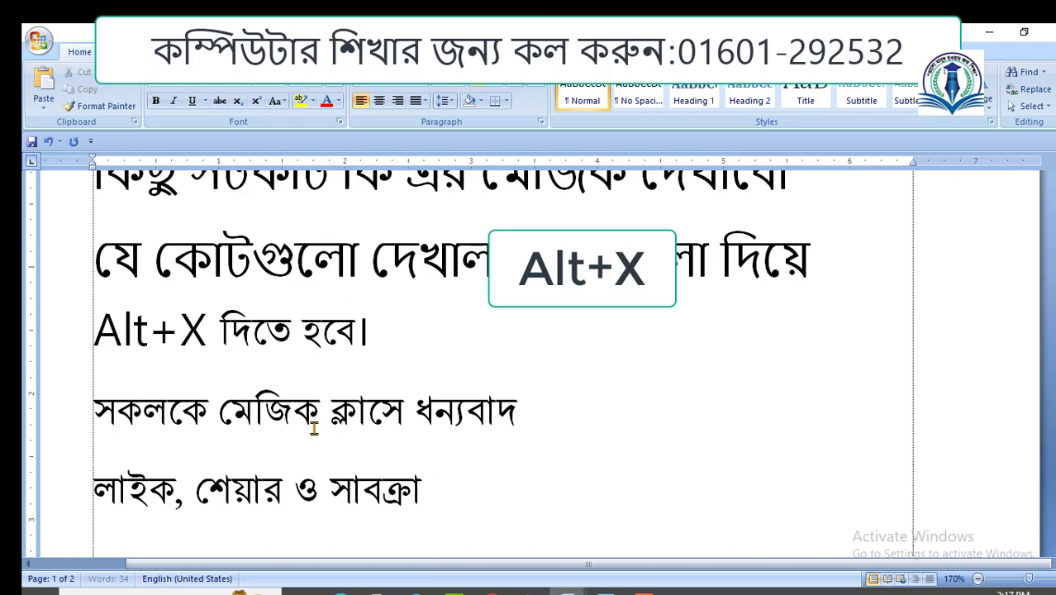
type("ইব ক")
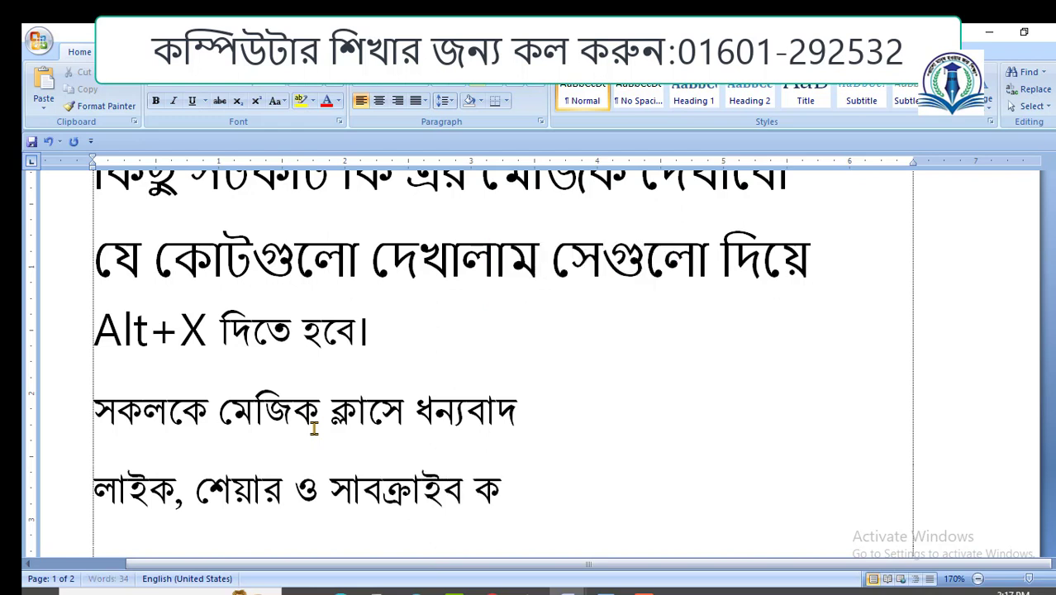
type("রে সঙ্")
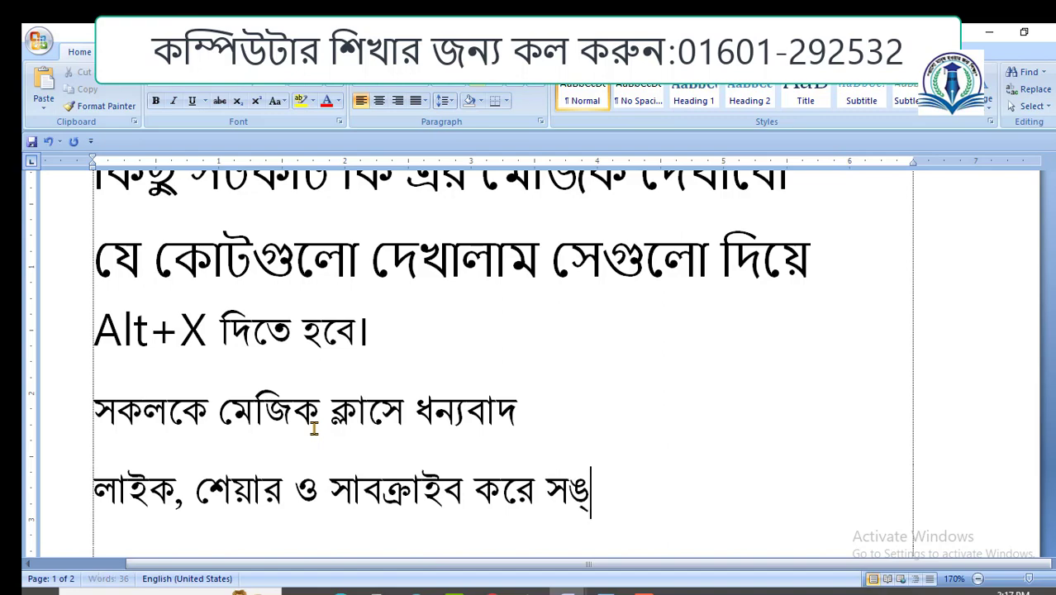
type("গে থাকার")
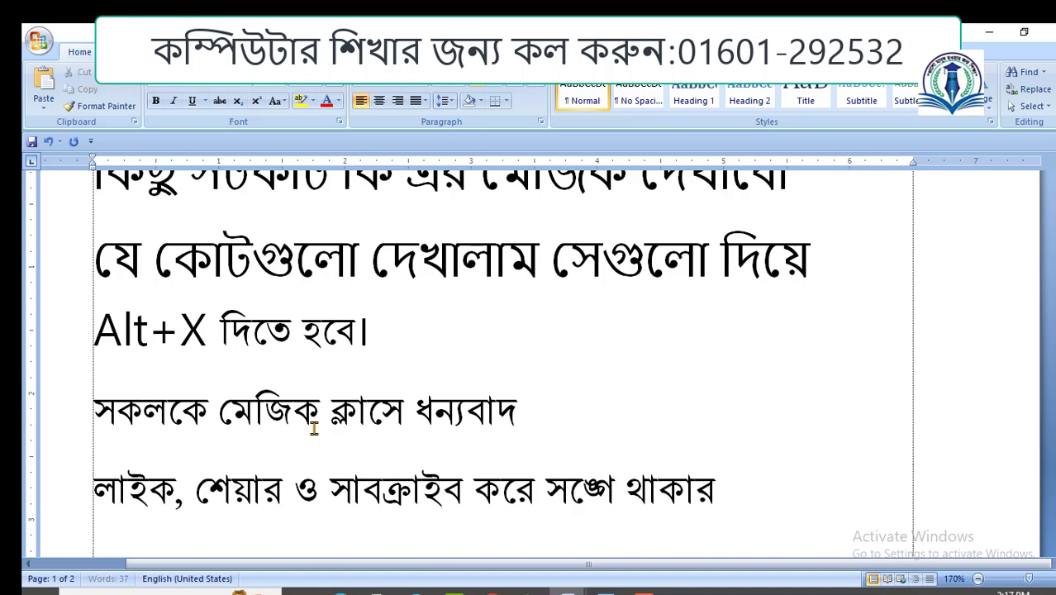
type(" অনুরোধ")
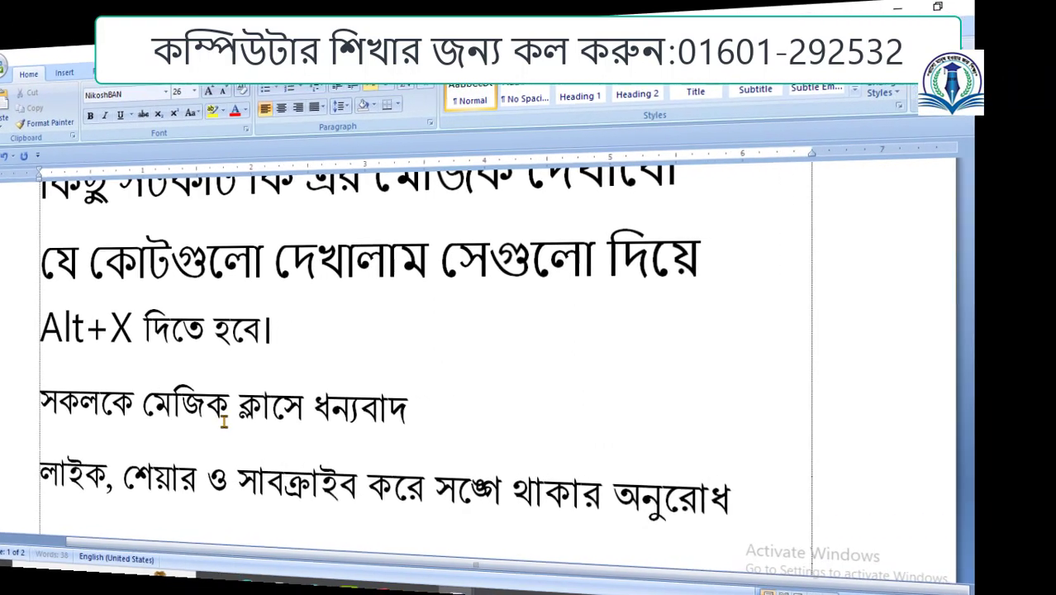
type(" জ")
type("ানা")
type("চ্ছি")
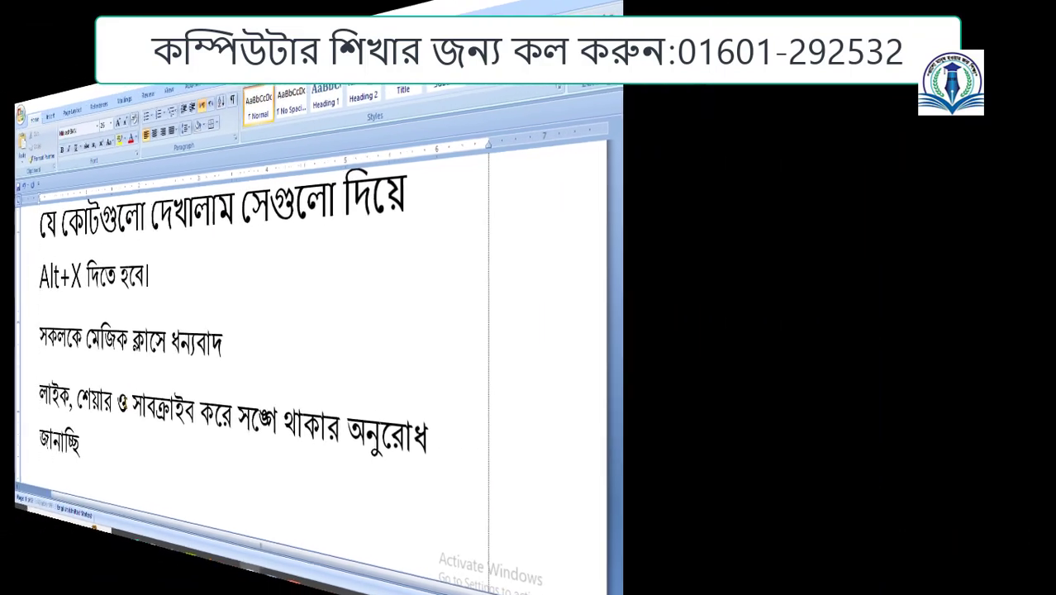
type("।")
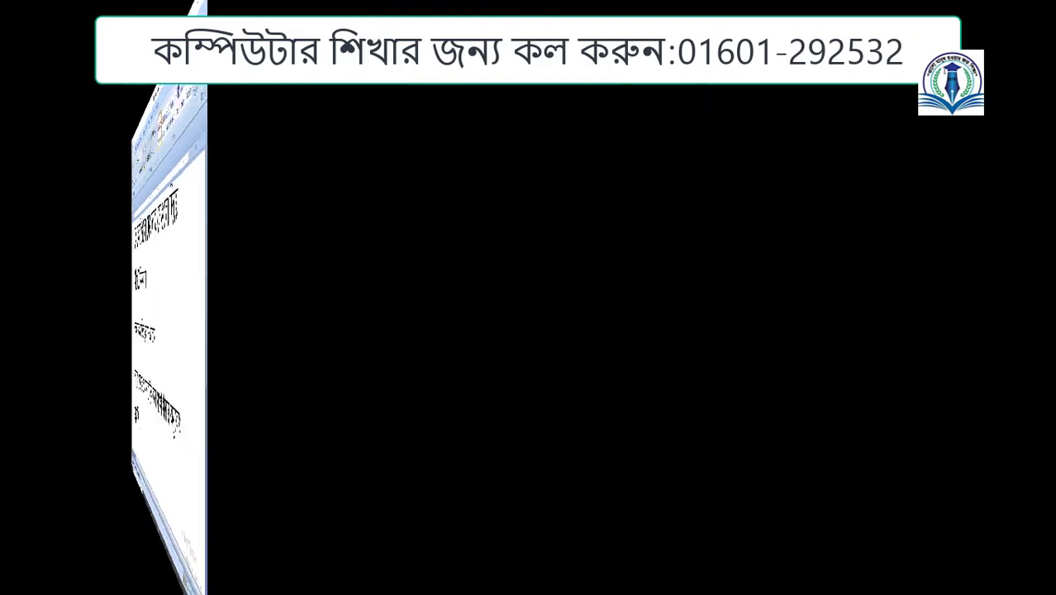